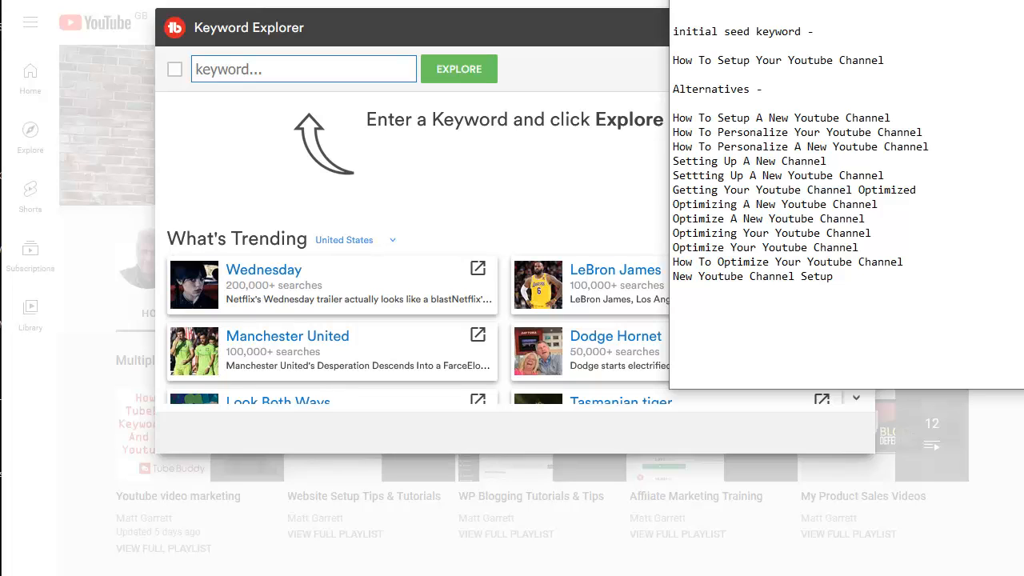
Explore the seed keyword "How To Setup Your Youtube Channel" from the notes and compare its weighted and unweighted scores.
left_click_drag(673, 61, 886, 61)
key("ctrl+c")
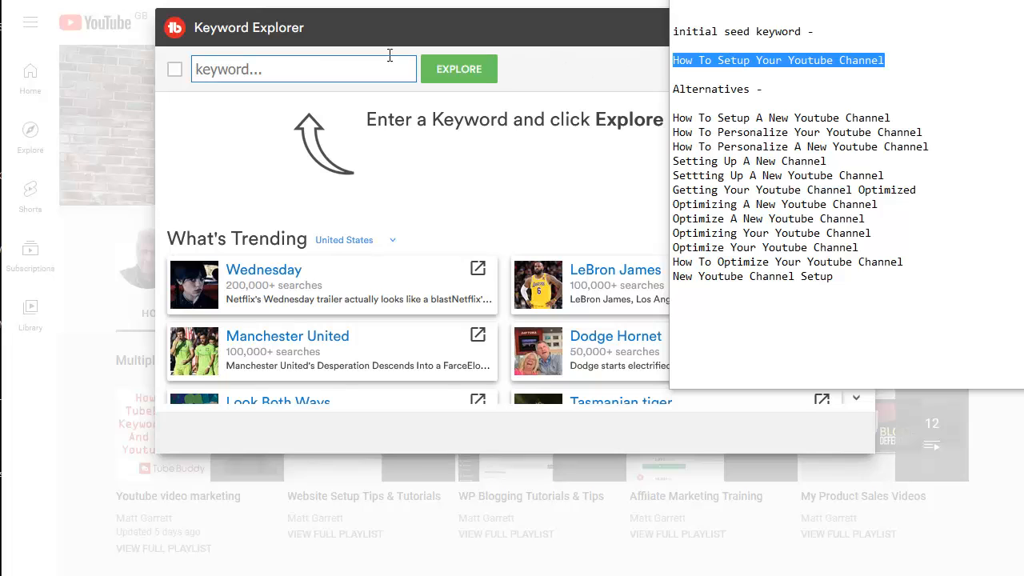
left_click(306, 72)
key("ctrl+v")
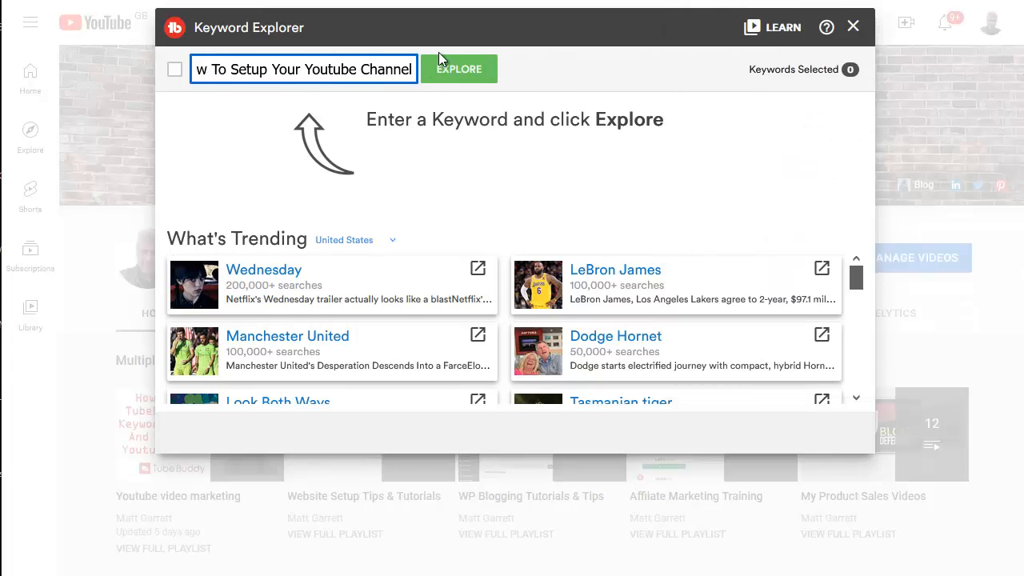
left_click(458, 70)
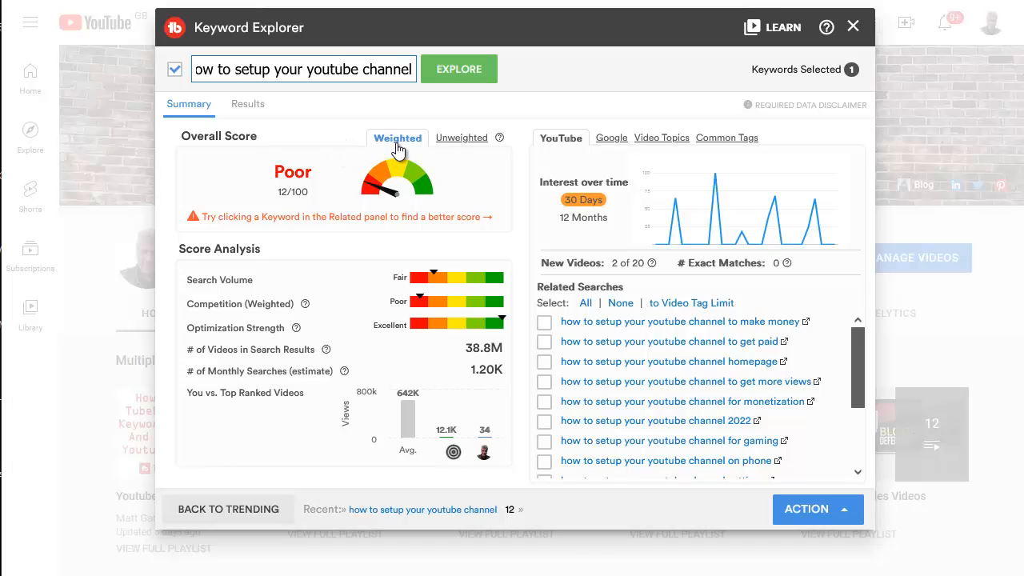
left_click(454, 142)
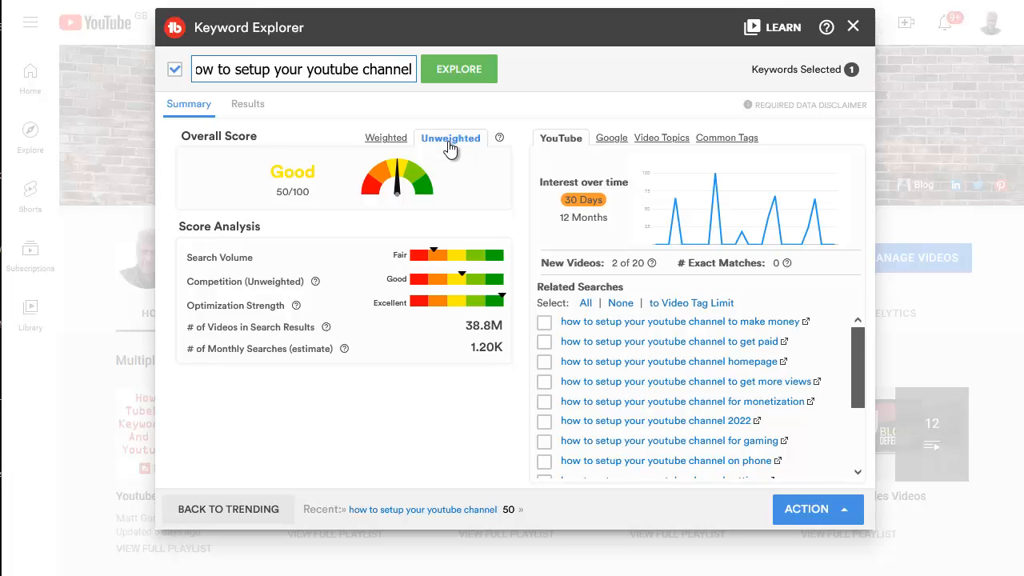
left_click(385, 140)
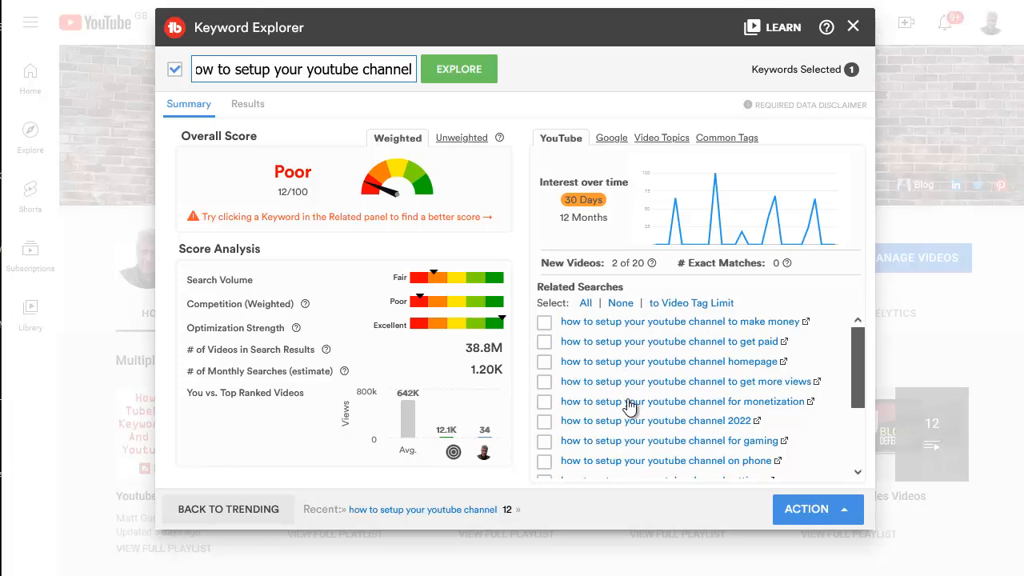
Explore the related search "how to setup your youtube channel for monetization" and view the keyword notes alongside its score.
left_click(713, 402)
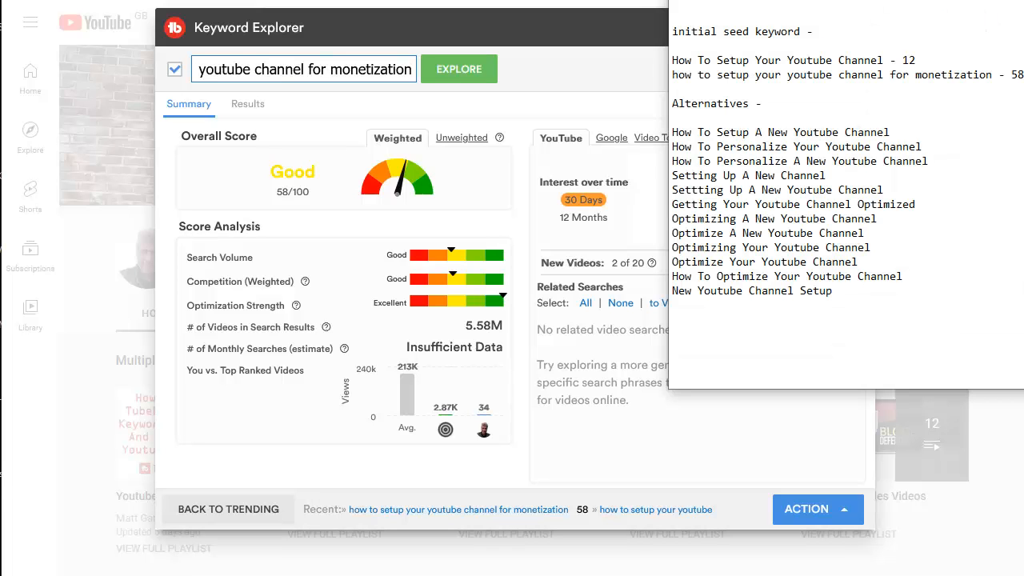
left_click_drag(847, 0, 838, 0)
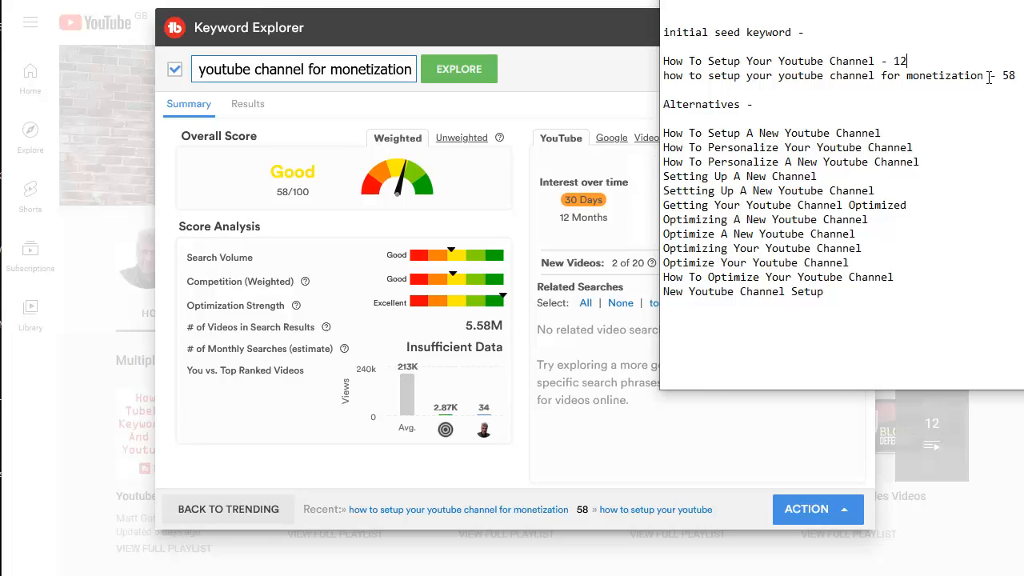
left_click_drag(880, 2, 875, 2)
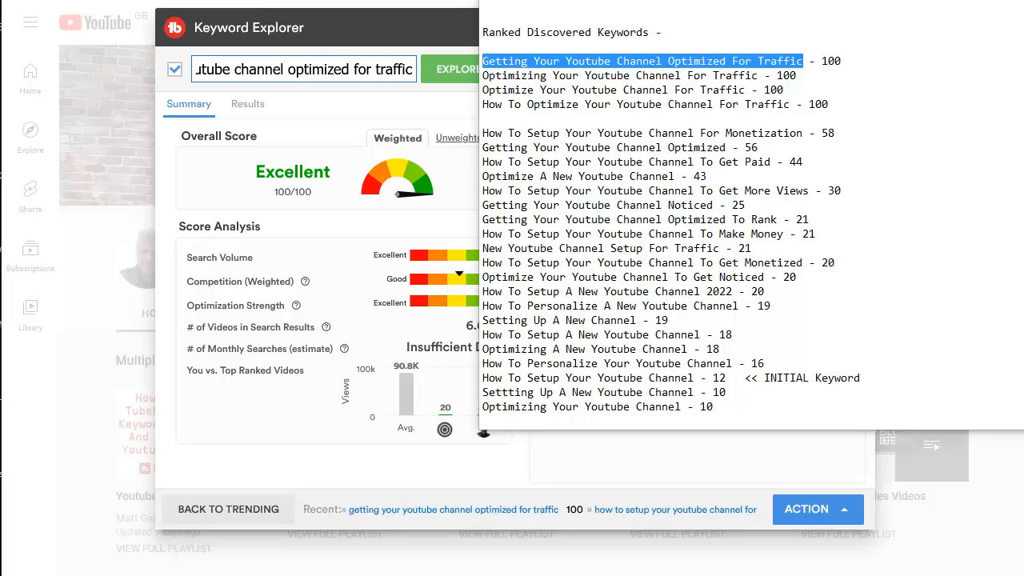
Review the ranked discovered keywords and the planned video filename in the notes.
left_click(560, 421)
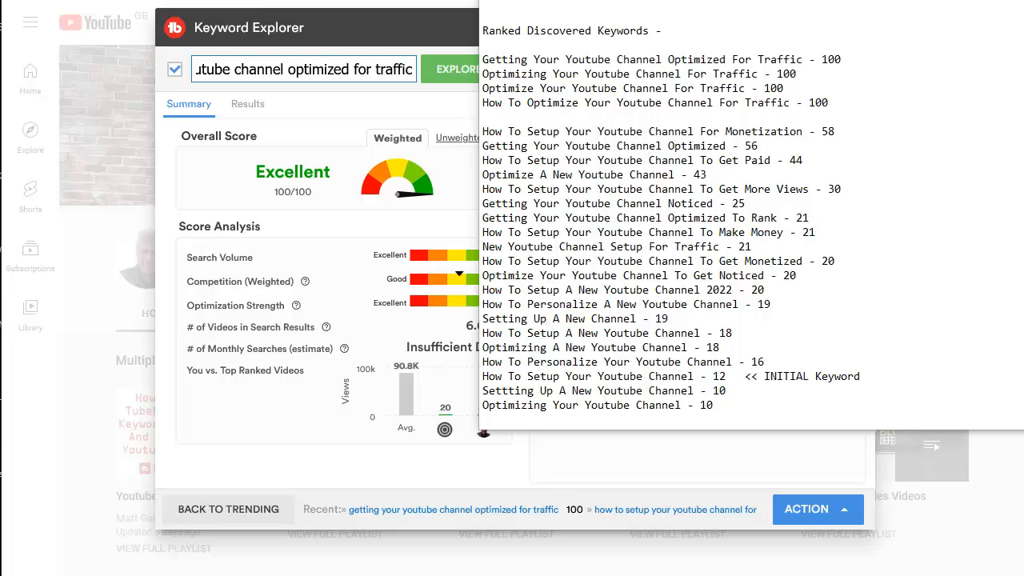
left_click(510, 12)
scroll(552, 7, "up", 2)
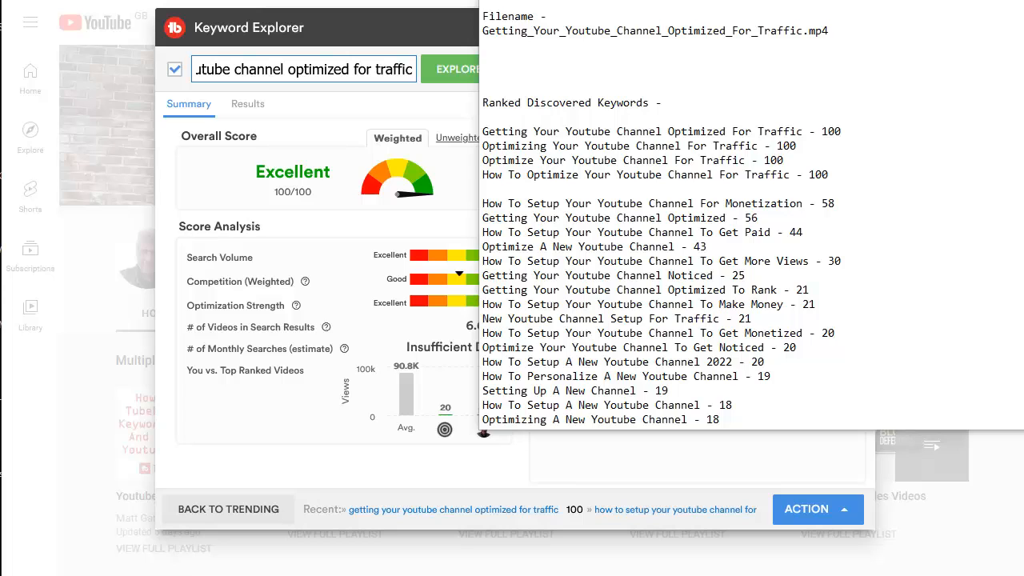
left_click(645, 443)
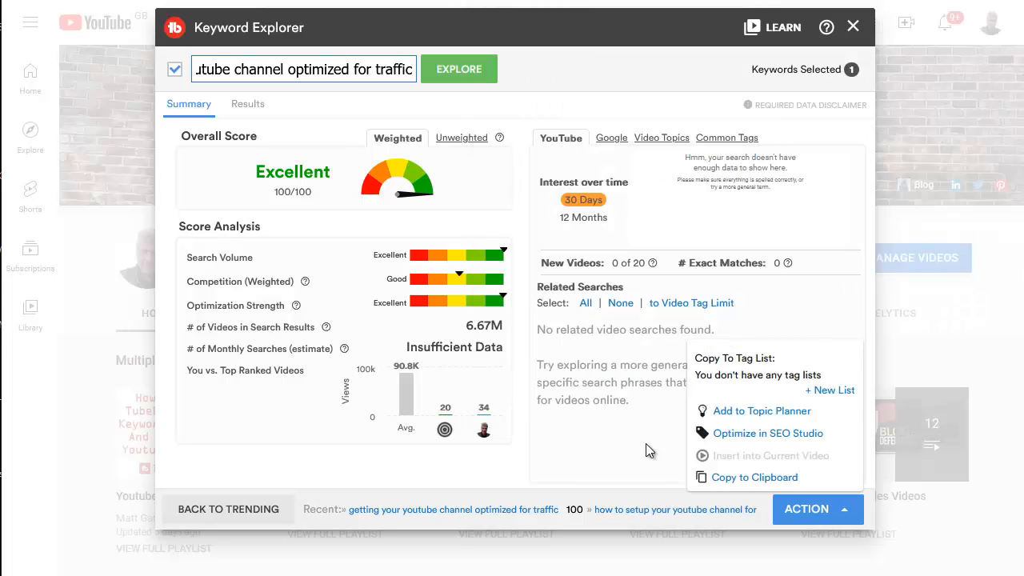
Close the Keyword Explorer and start a new video upload from the channel page.
left_click(854, 30)
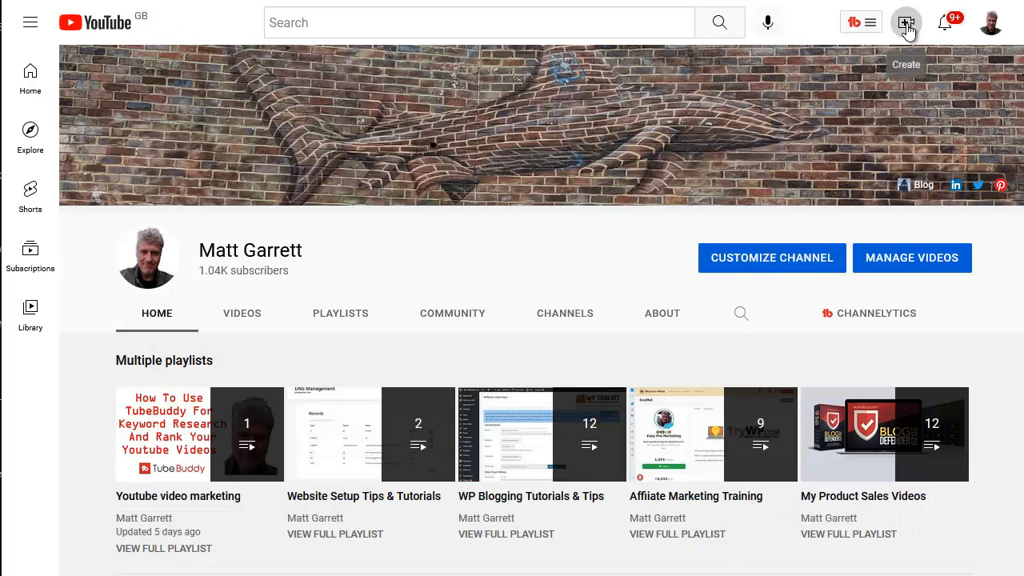
left_click(906, 27)
left_click(953, 64)
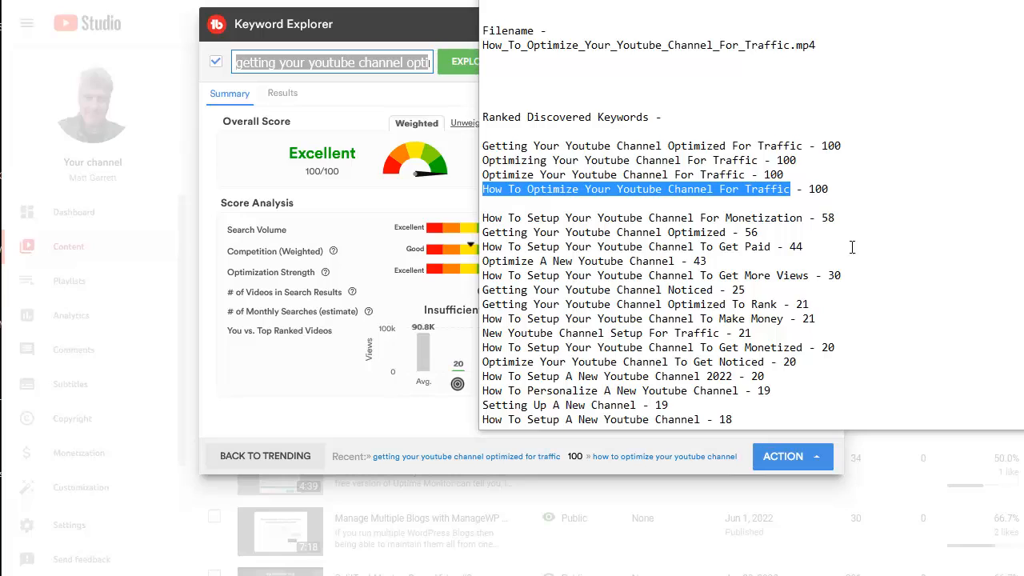
Explore the keyword "How To Optimize Your Youtube Channel For Traffic" from the ranked list in the notes.
left_click(793, 192)
left_click_drag(792, 192, 480, 195)
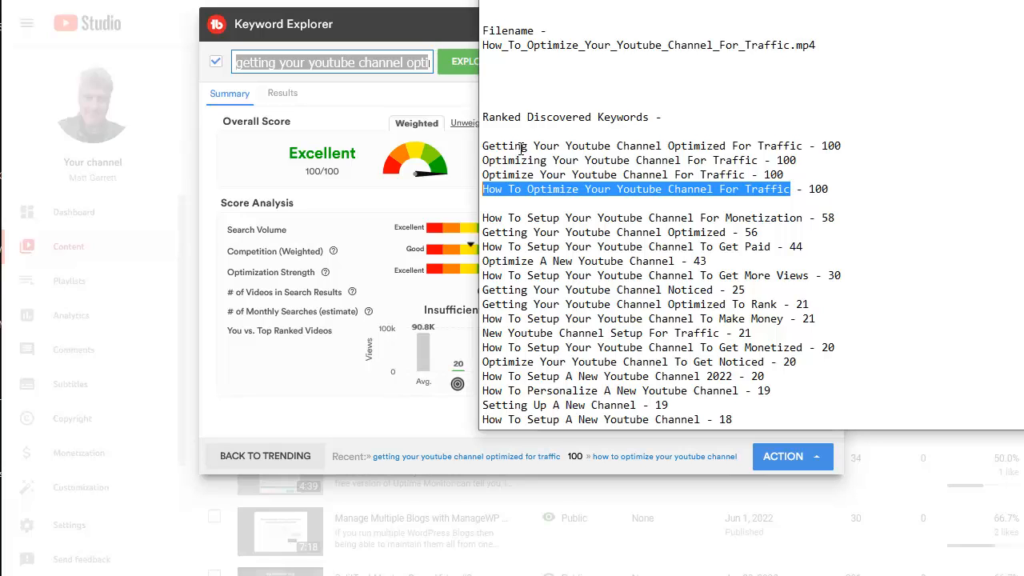
left_click(264, 169)
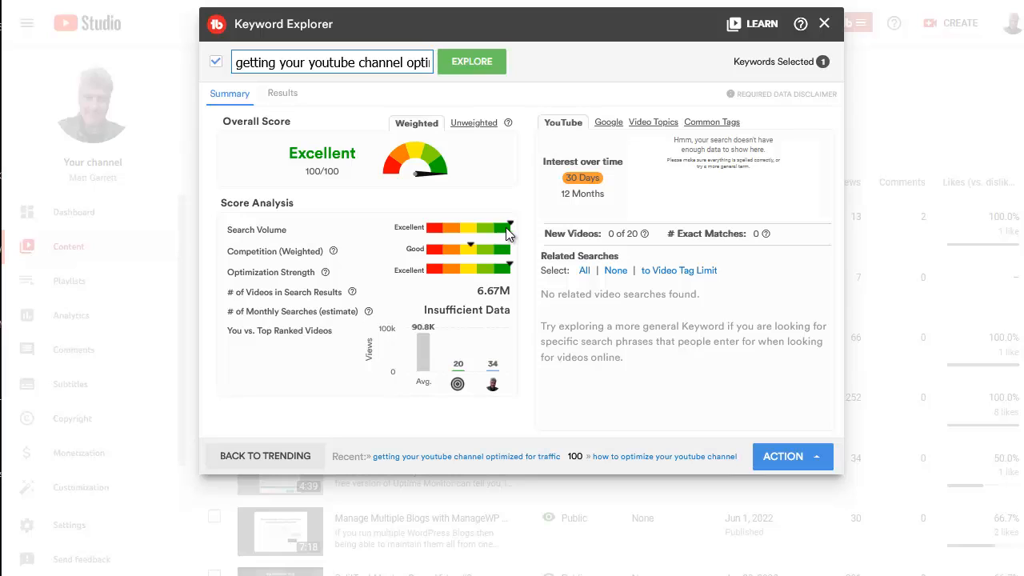
left_click(238, 62)
key("ctrl+a")
type("How to Optimize Your Youtube Channel For Traffic")
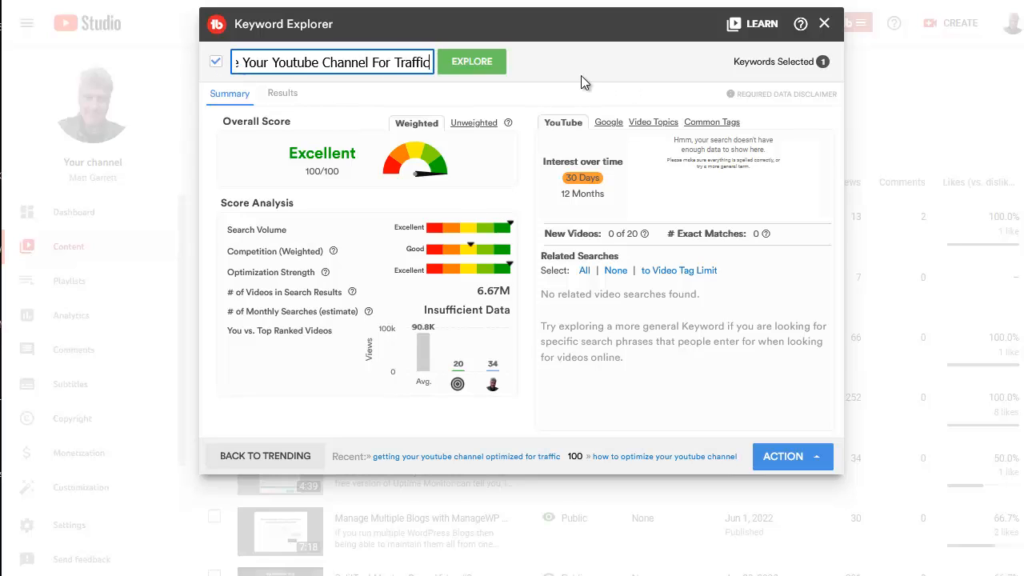
left_click(480, 64)
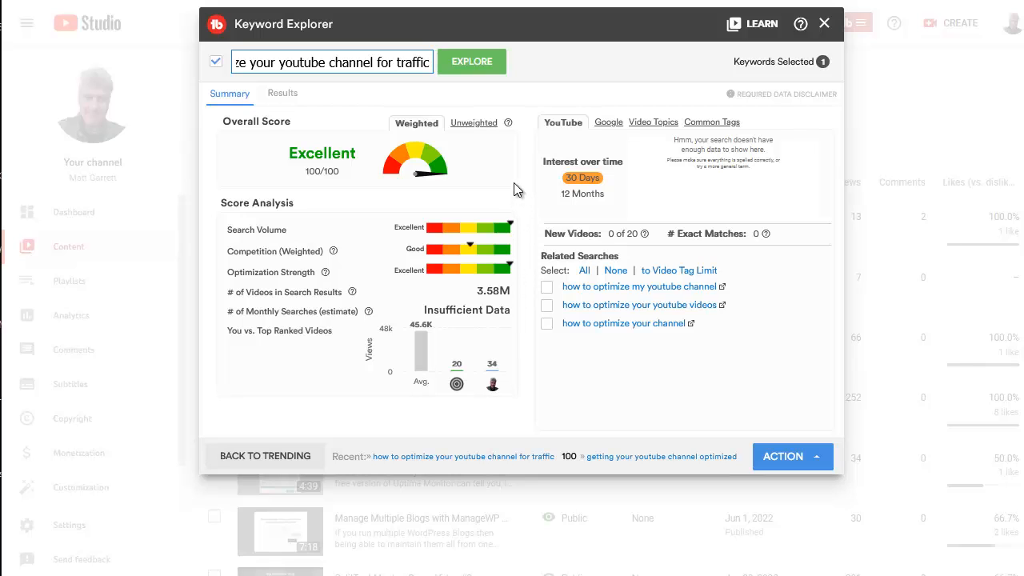
Upload the video file How_To_Optimize_Your_Youtube_Channel_For_Traffic.mp4 and copy its video link.
left_click(848, 2)
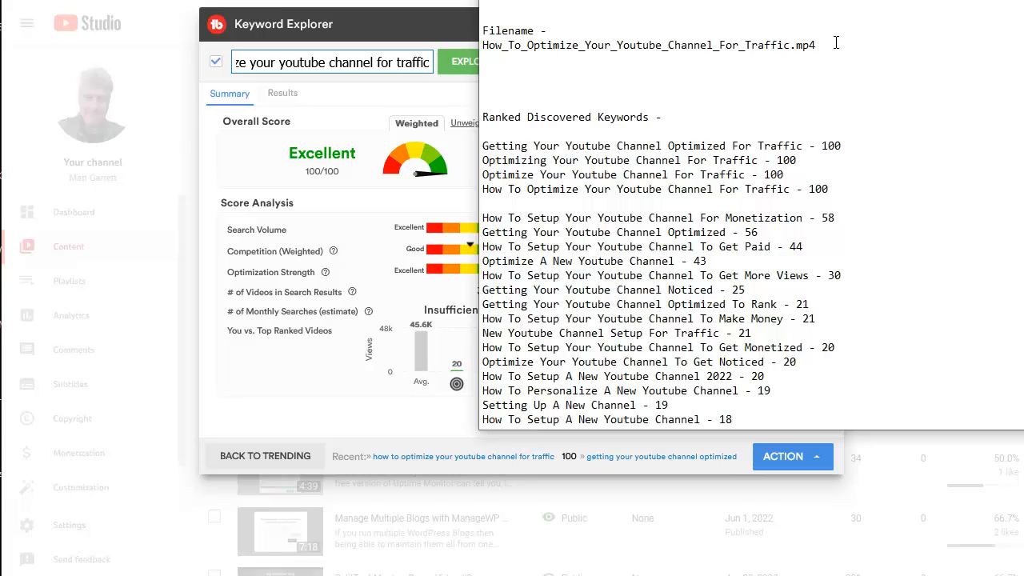
left_click_drag(836, 42, 476, 43)
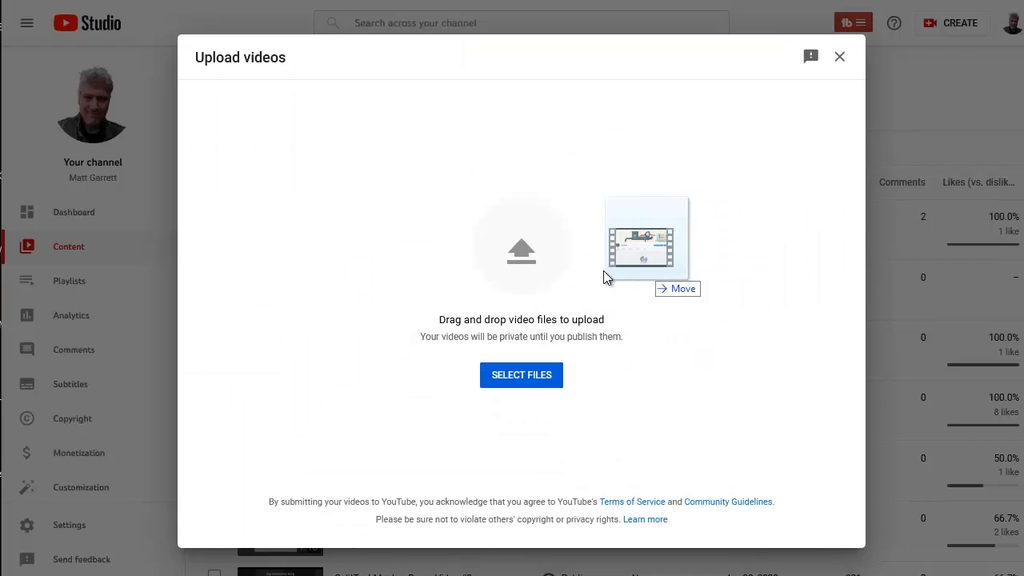
left_click_drag(605, 276, 521, 269)
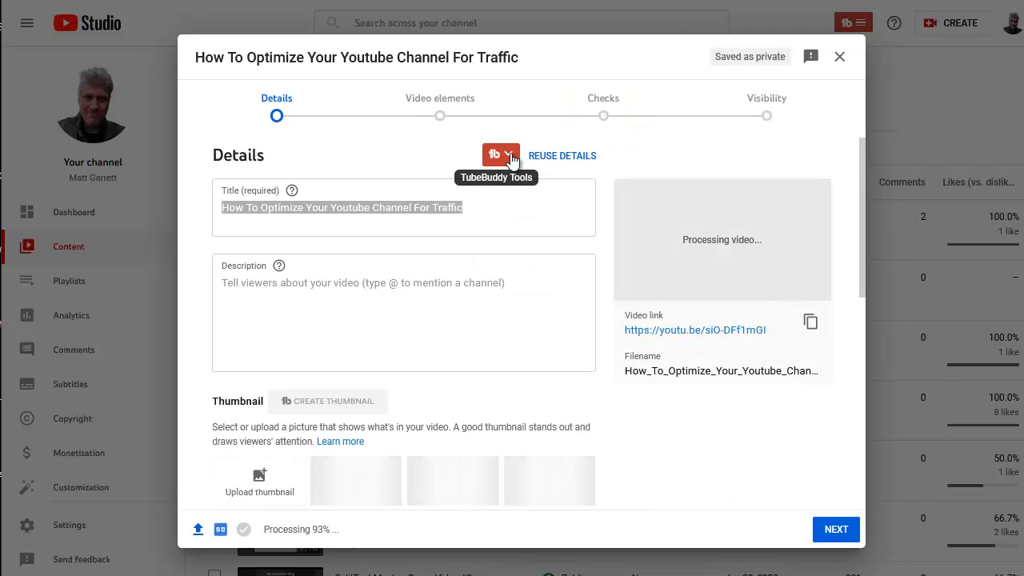
left_click(810, 323)
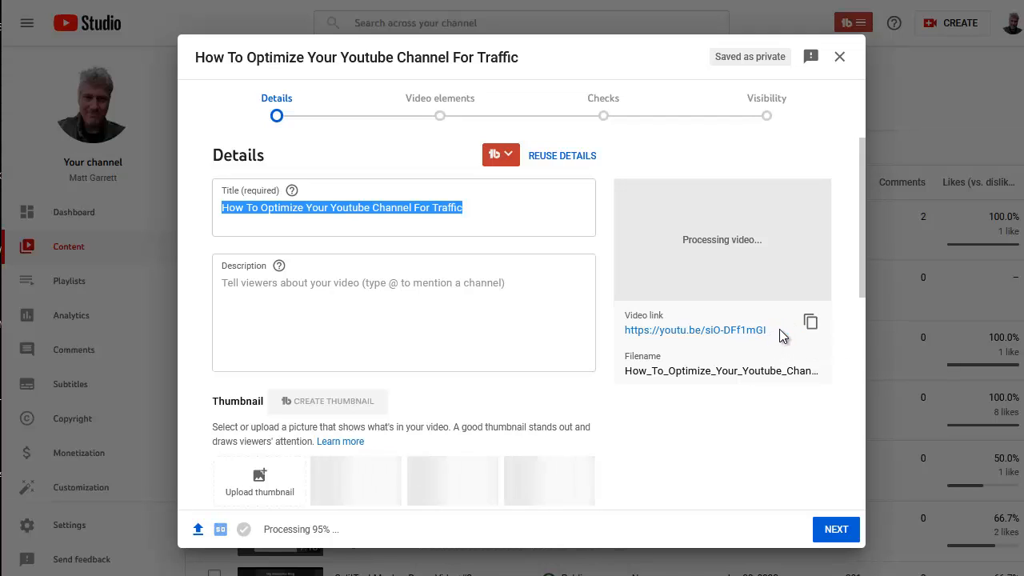
Create a new SEO Studio optimization with the target keyword "How To Optimize Your Youtube Channel For Traffic".
left_click(510, 160)
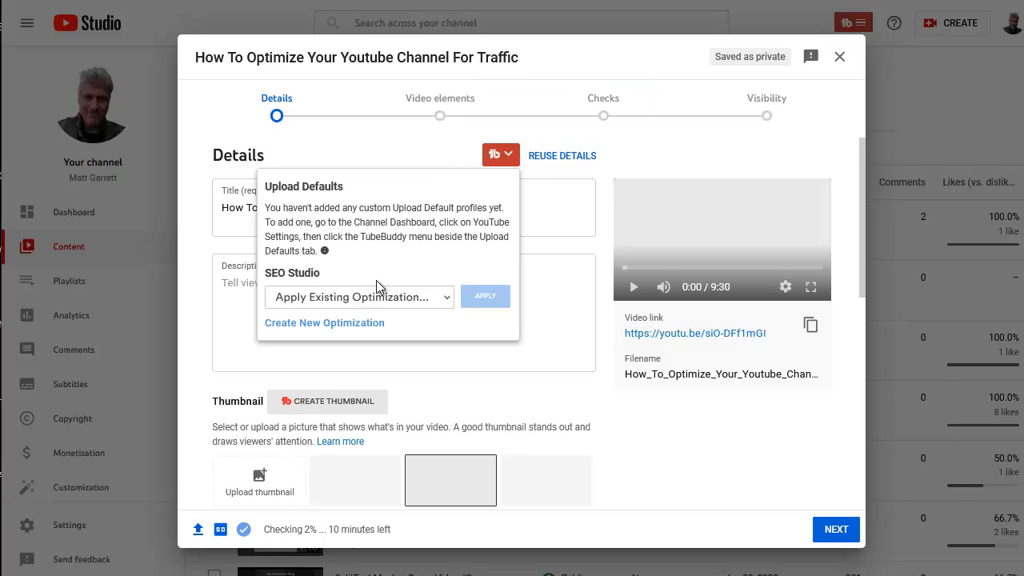
left_click(356, 324)
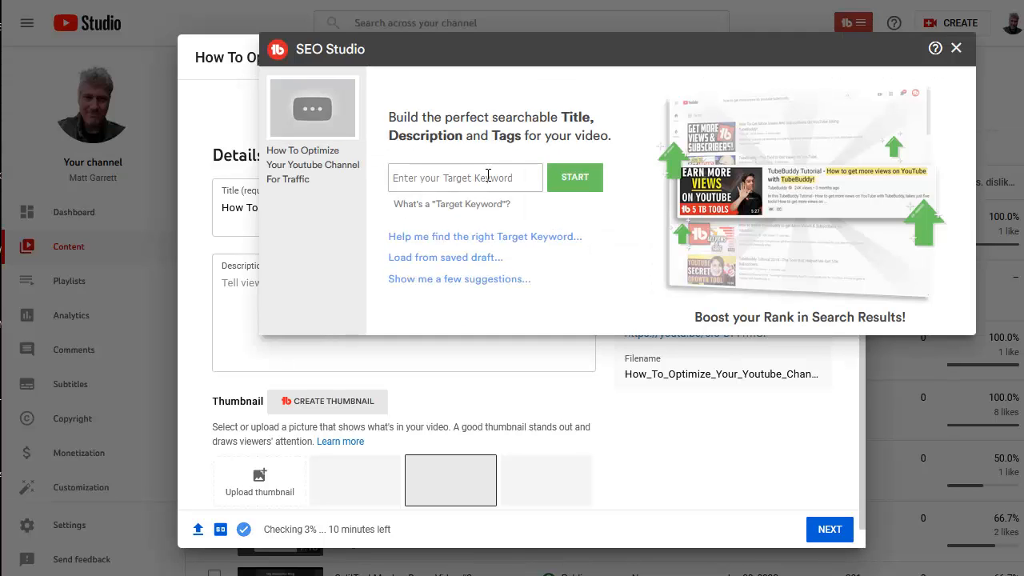
left_click(457, 177)
key("ctrl+v")
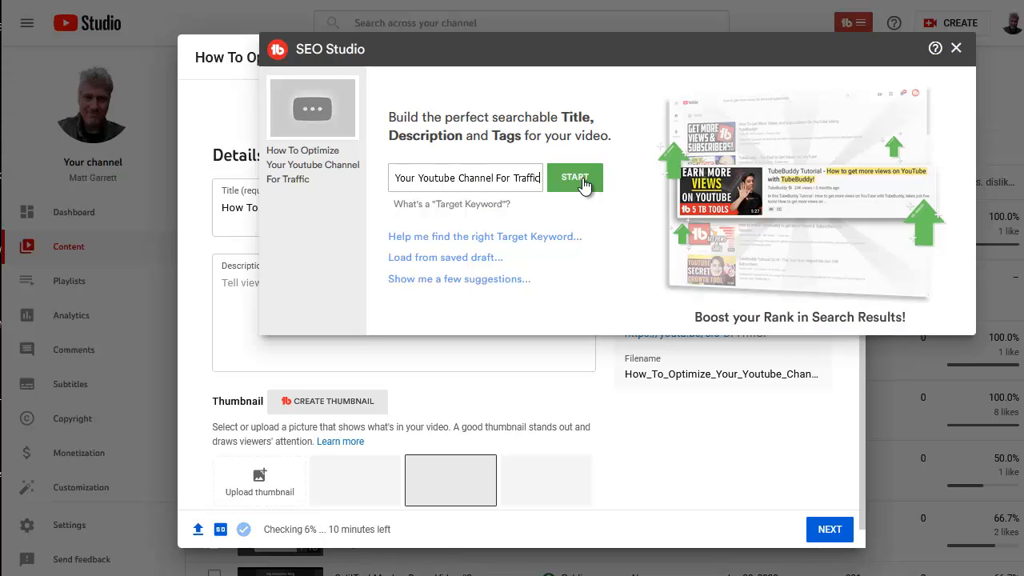
left_click(583, 180)
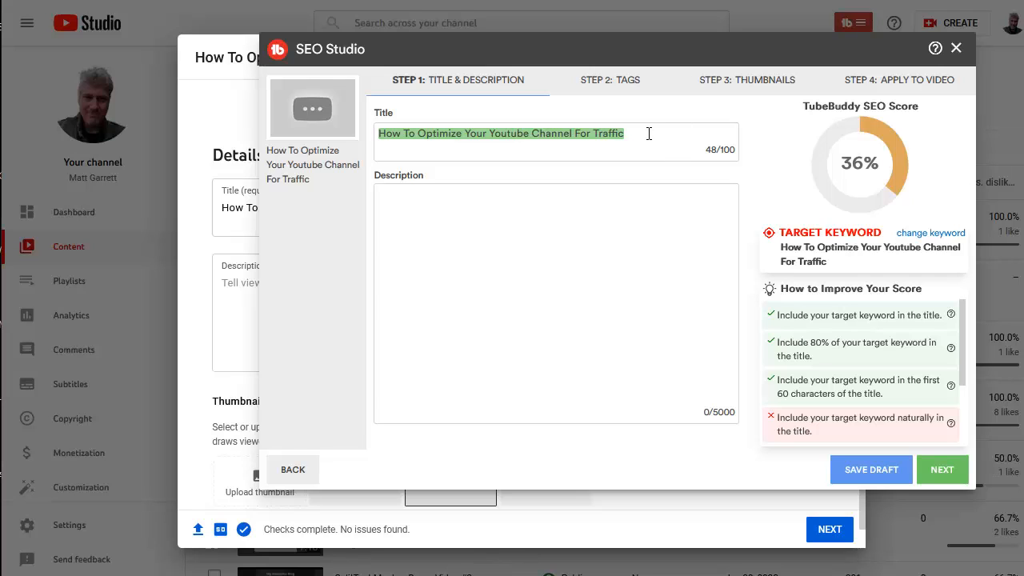
Append "& Get Your Channel Monetized To Make Money ASAP!" to the video title, separated by a space.
key("ctrl+v")
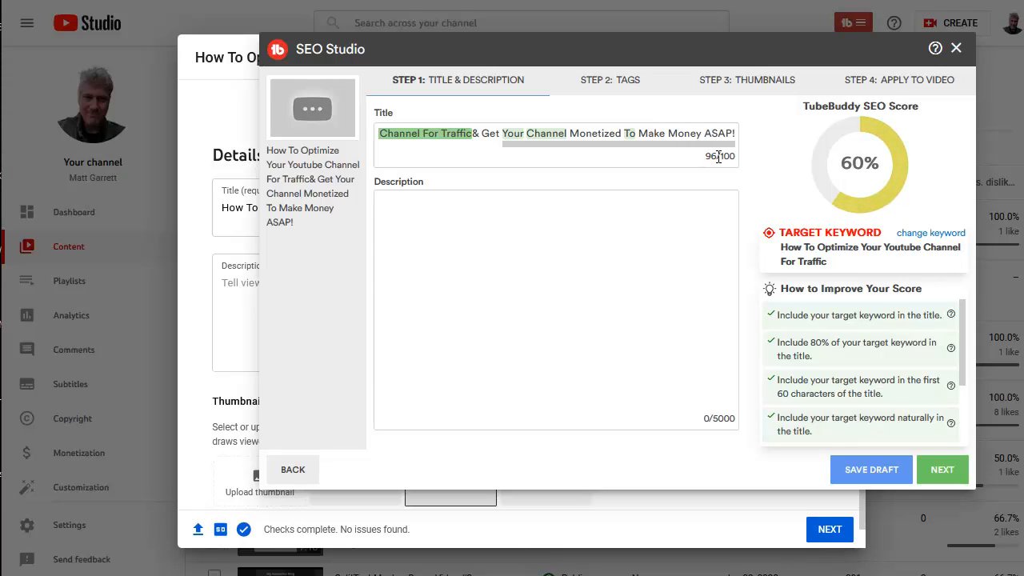
left_click(475, 133)
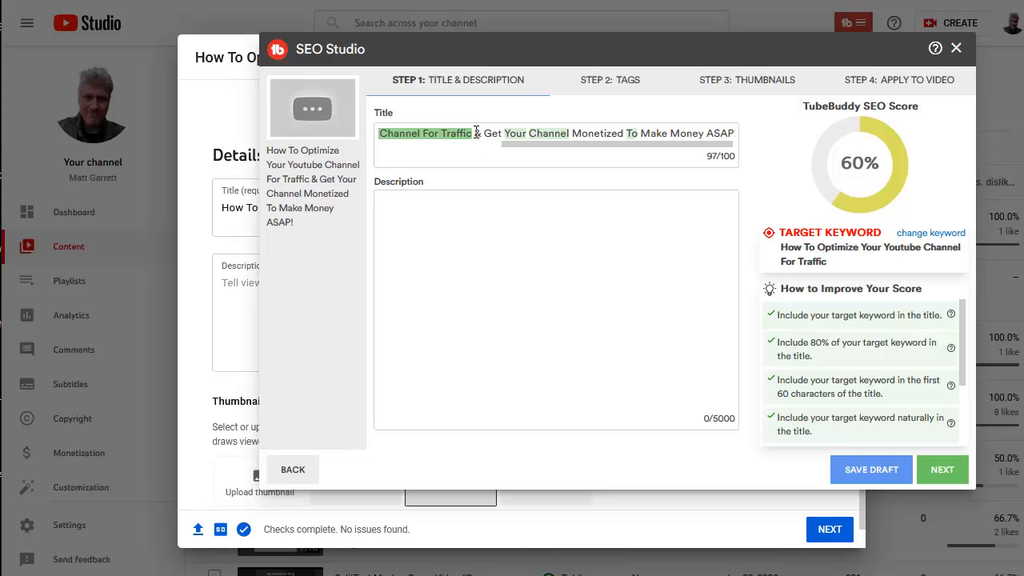
double_click(477, 134)
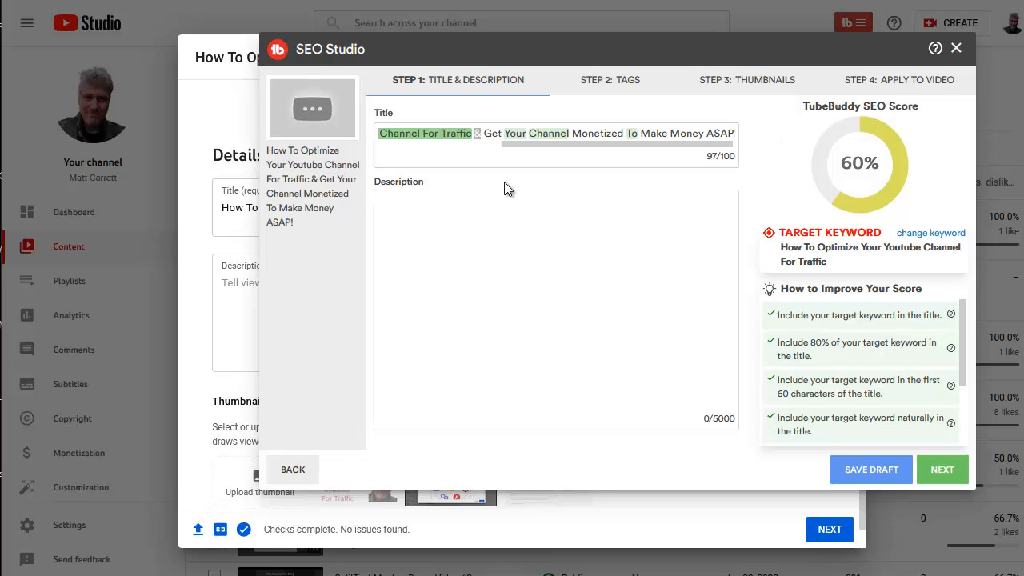
Paste the prepared video description beginning "How To Optimize Your Youtube Channel For Traffic, Views, Clicks and Subscribers!" and check the score improvement list.
left_click(460, 226)
key("ctrl+v")
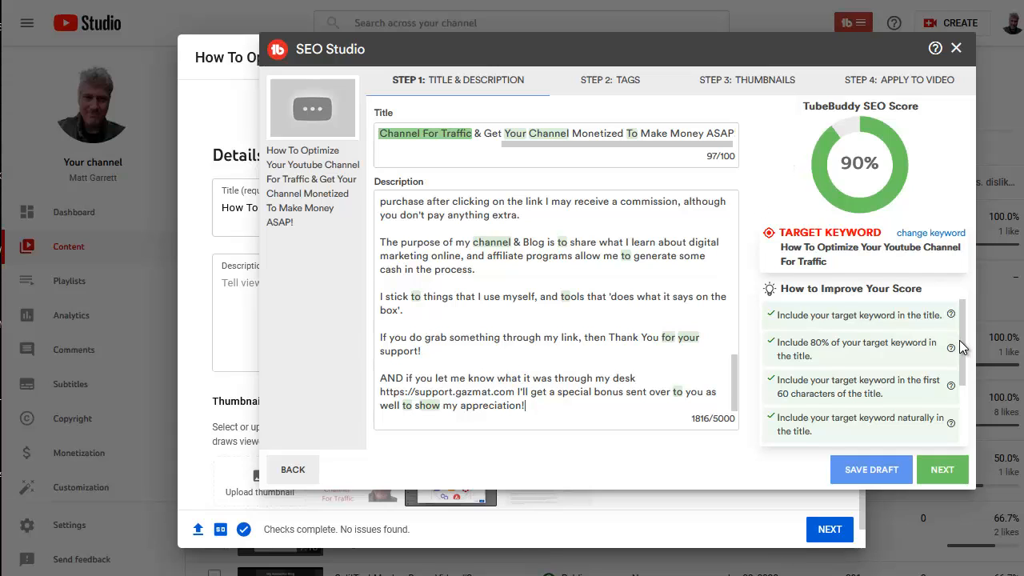
mouse_move(960, 340)
left_mouse_down()
mouse_move(966, 398)
mouse_move(955, 333)
left_mouse_up()
Review the description from its beginning, highlighting the "?sub_confirmation=1" part of the subscribe link and the video replay link.
left_click_drag(733, 372, 741, 208)
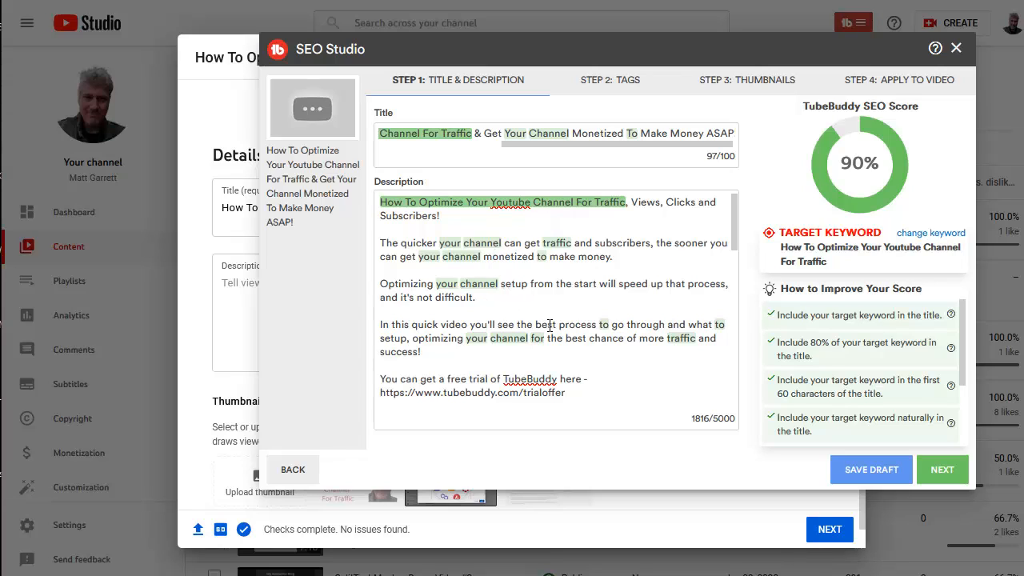
scroll(573, 320, "down", 1)
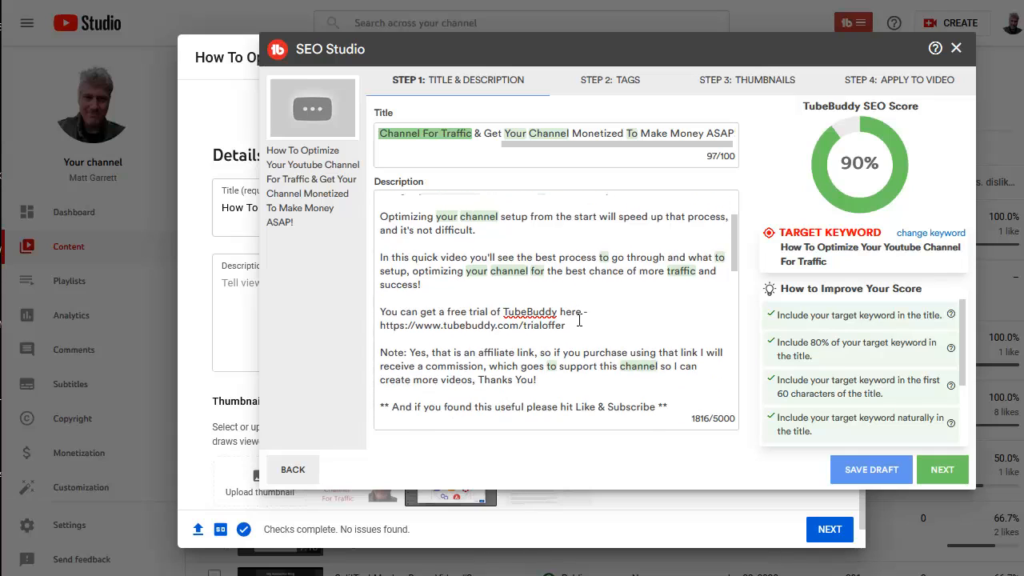
scroll(588, 319, "down", 1)
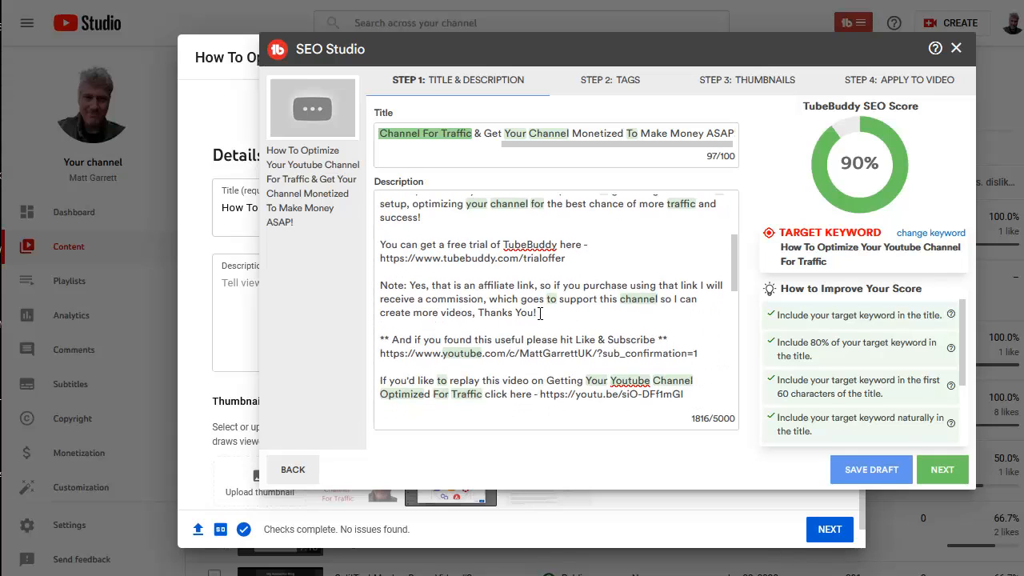
scroll(536, 304, "down", 1)
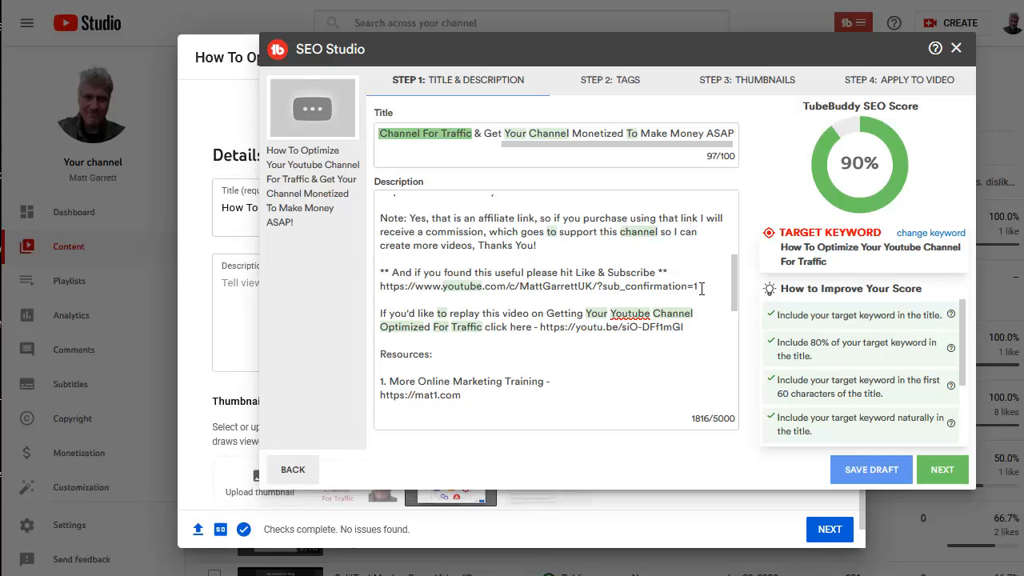
left_click_drag(697, 288, 600, 291)
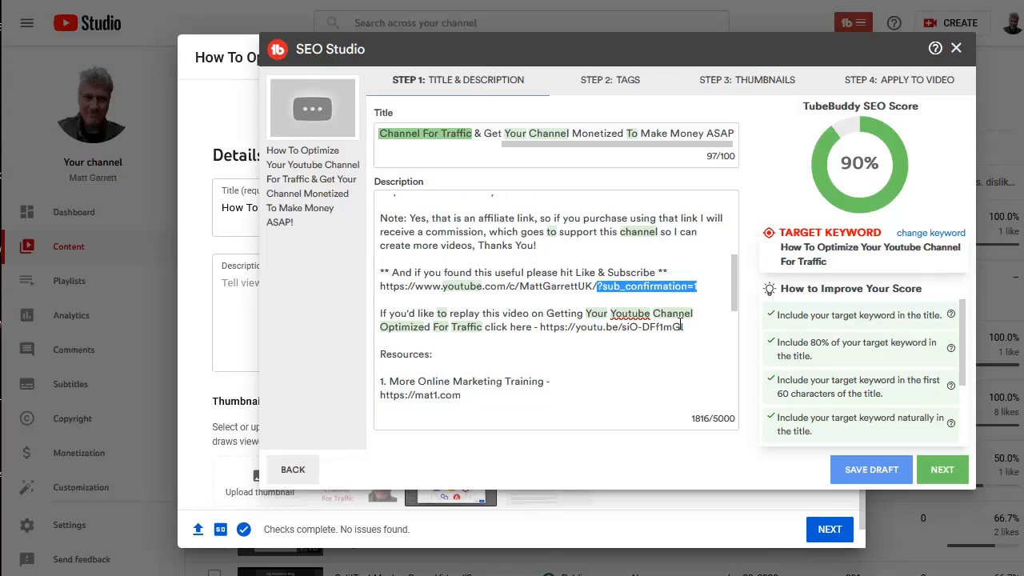
left_click_drag(686, 326, 539, 332)
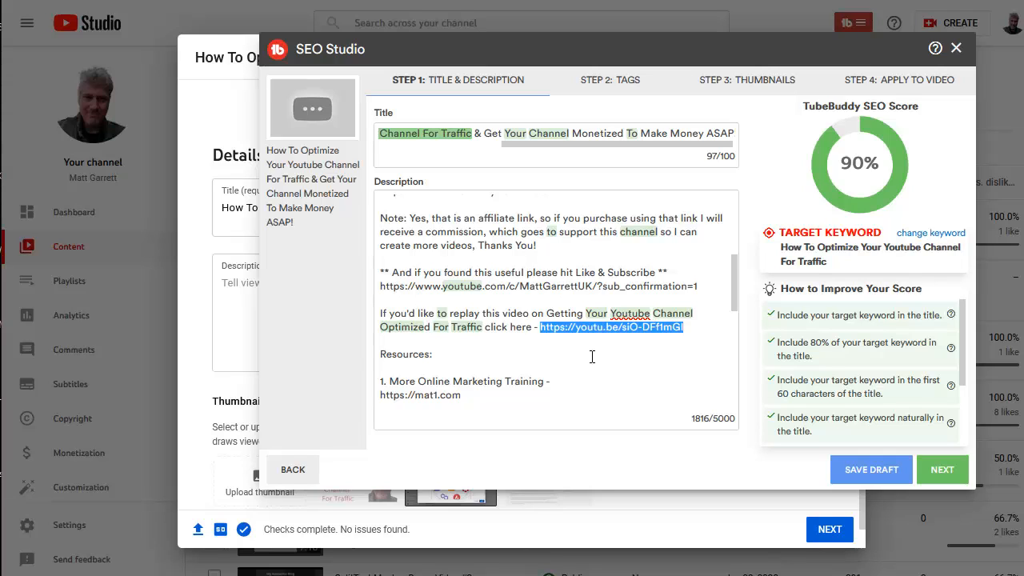
Look through the rest of the description, including the resources and affiliate disclaimer, back to its beginning.
scroll(593, 357, "down", 3)
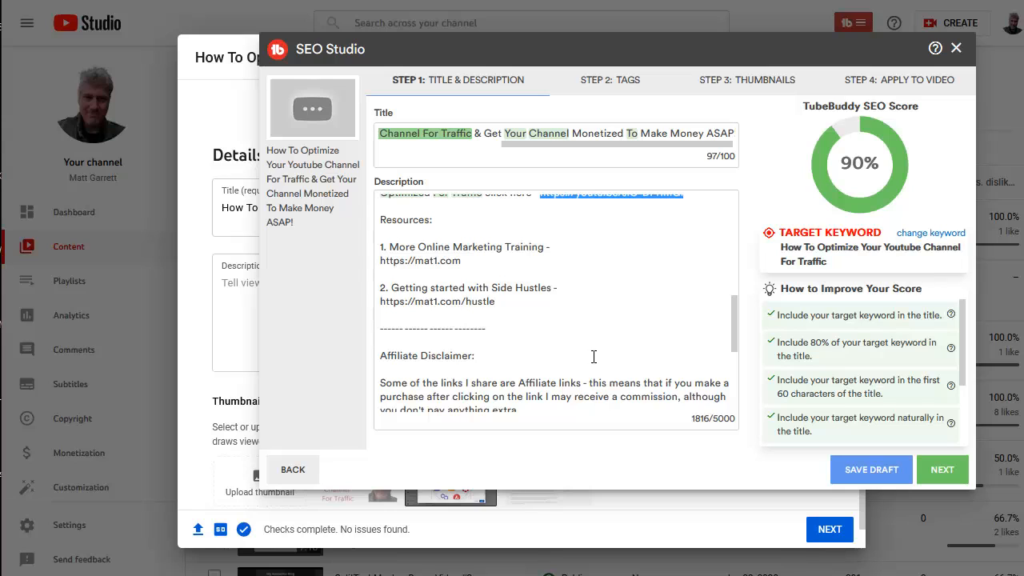
scroll(594, 357, "down", 3)
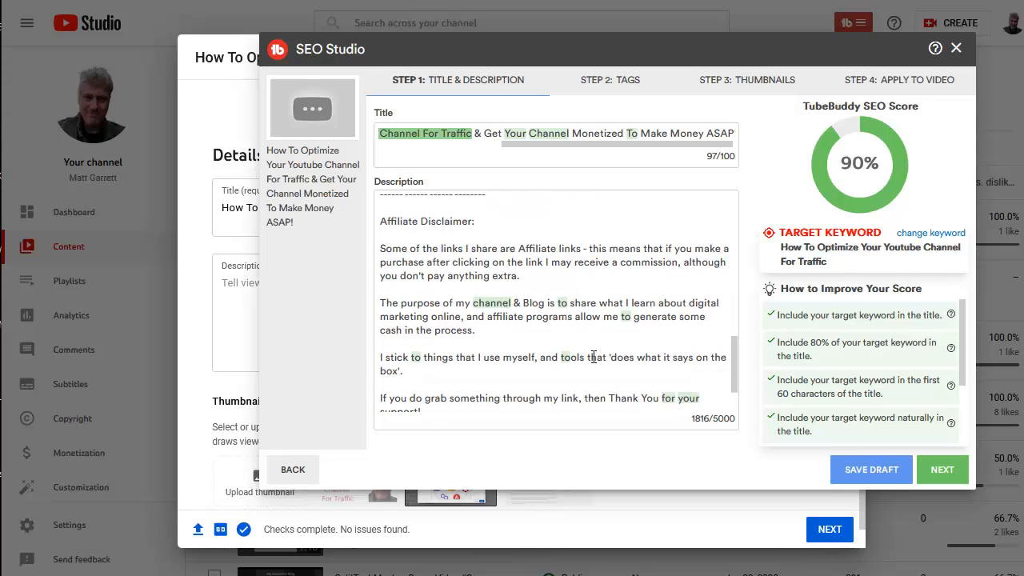
scroll(594, 357, "up", 10)
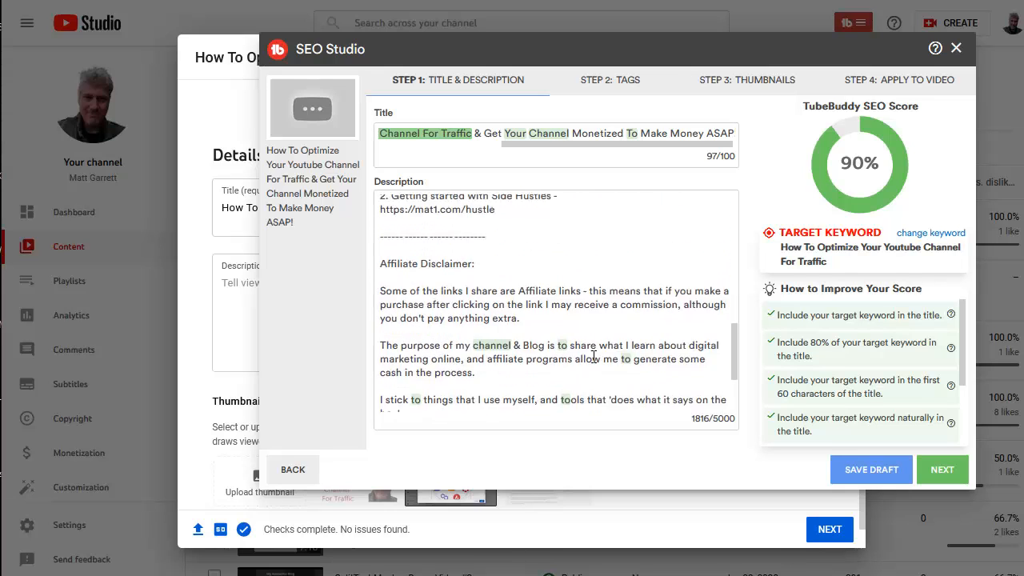
scroll(594, 357, "up", 1)
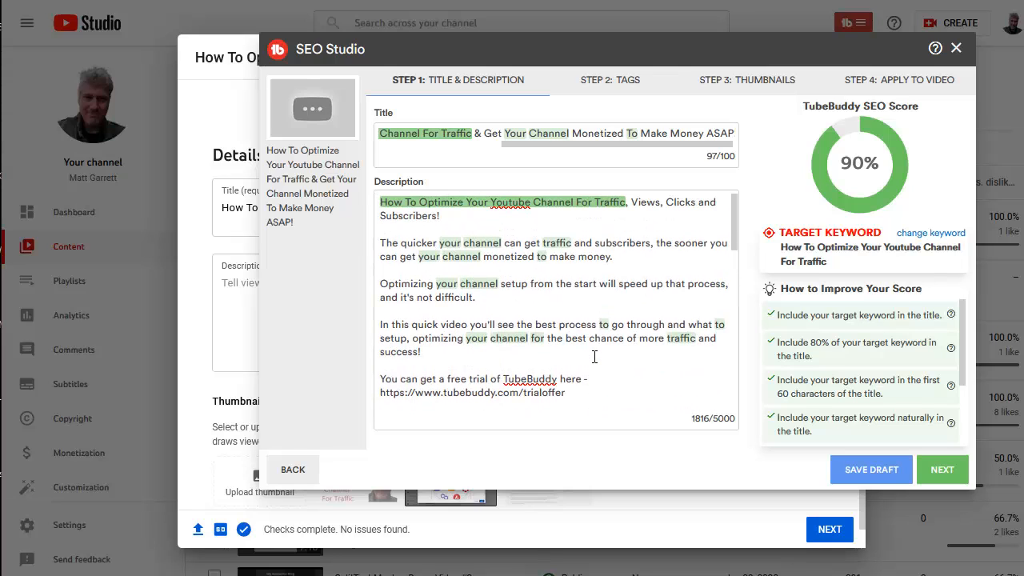
Add the exact target keyword as the first tag, followed by related tags such as "how to make money on youtube" and "Optimize A New Youtube Channel".
left_click(941, 471)
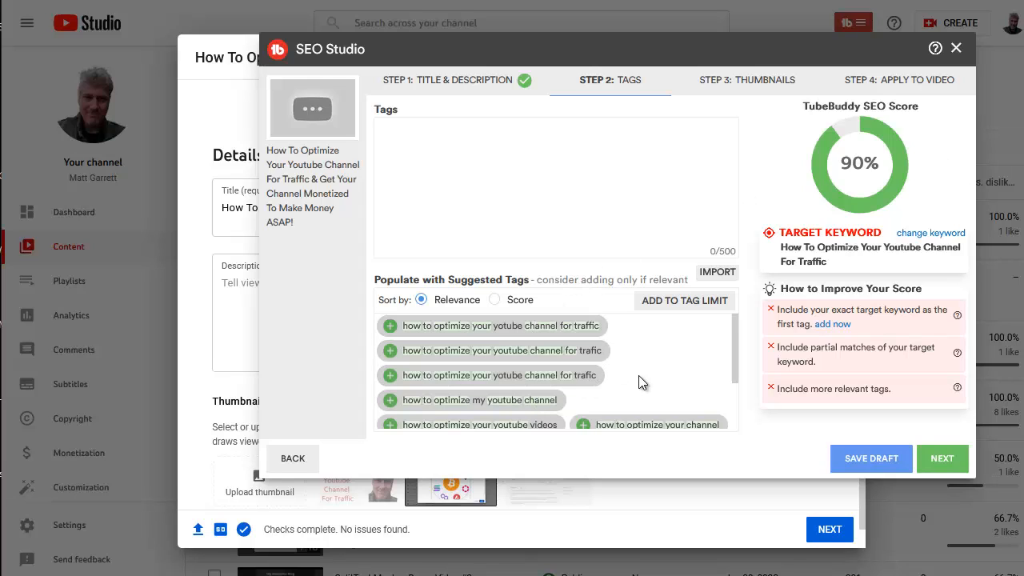
left_click(836, 327)
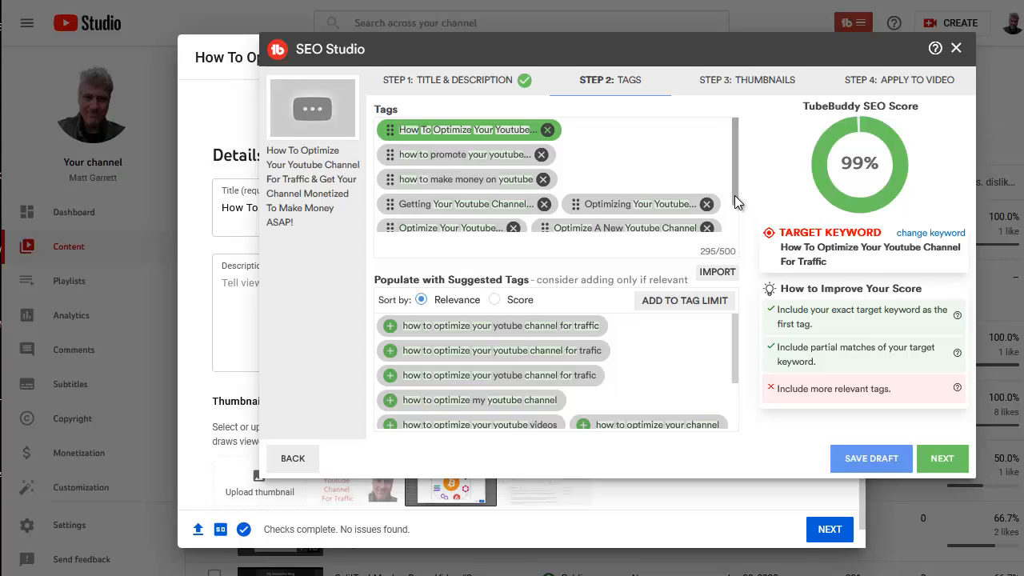
scroll(738, 202, "down", 1)
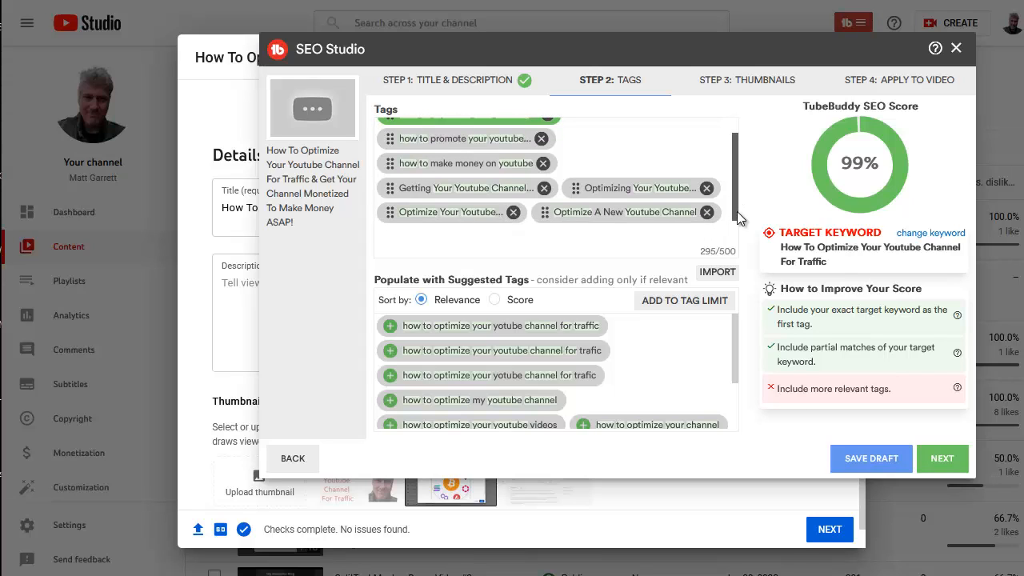
Add suggested tags "how to optimize your channel", "how to optimize my youtube channel", "how to optimize your youtube videos" and "how to optimize my yotube channel".
left_click_drag(736, 351, 736, 359)
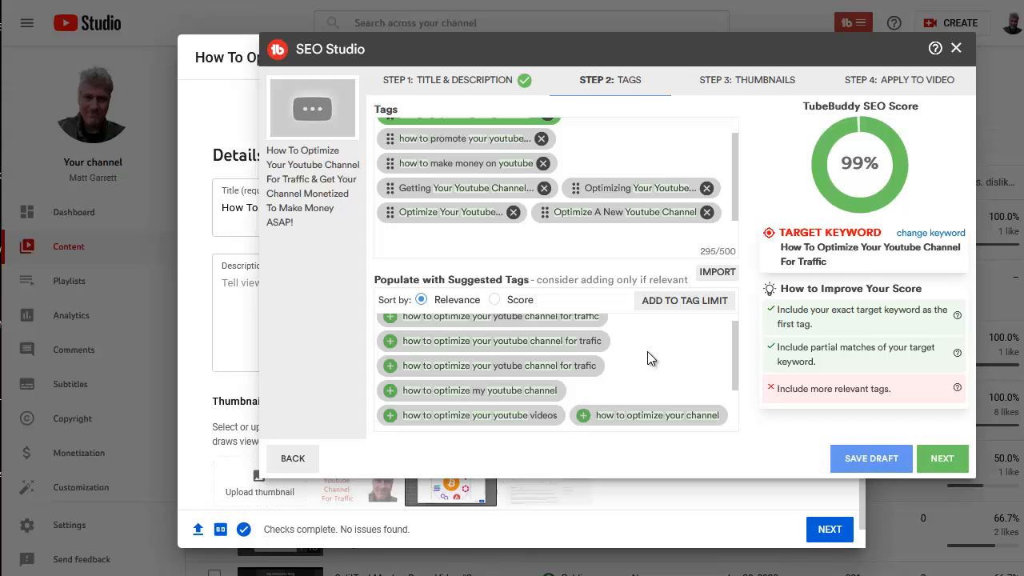
left_click(584, 417)
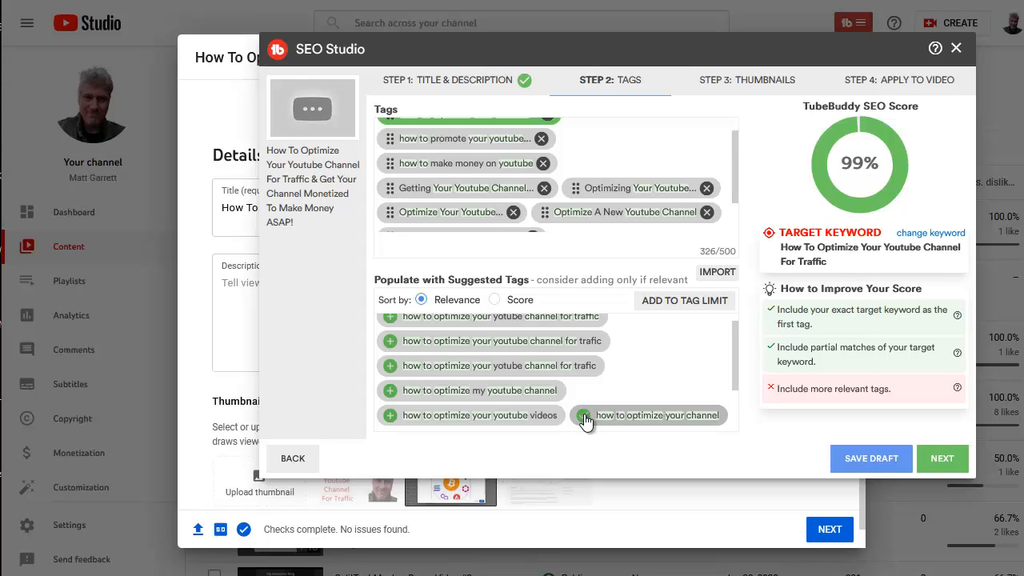
left_click(390, 395)
left_click(387, 418)
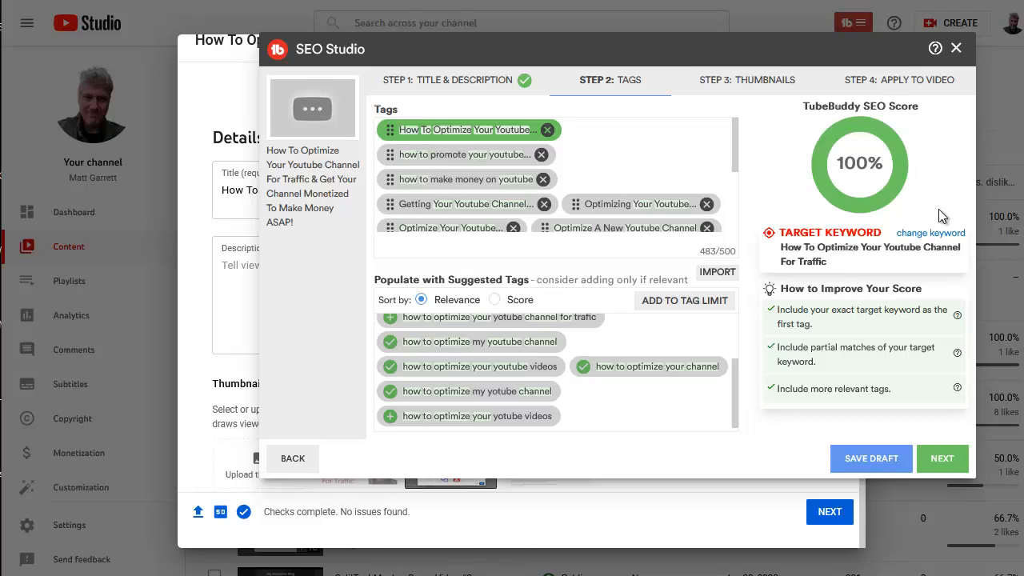
Upload How-To-Optimize-Your-Youtube-Channel-For-Traffic.png as the thumbnail and compare it with the competing videos' thumbnails.
left_click(955, 458)
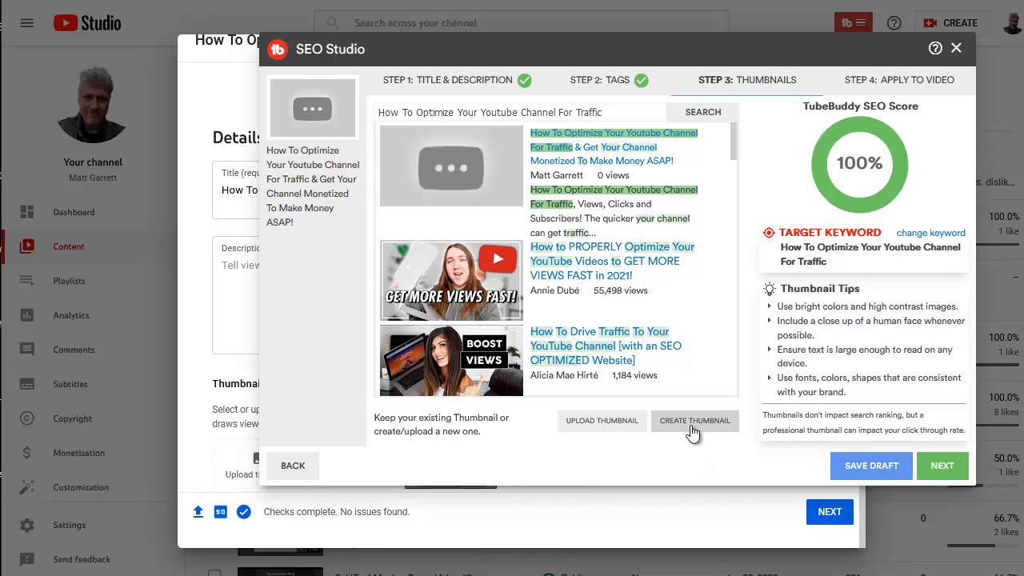
left_click(613, 428)
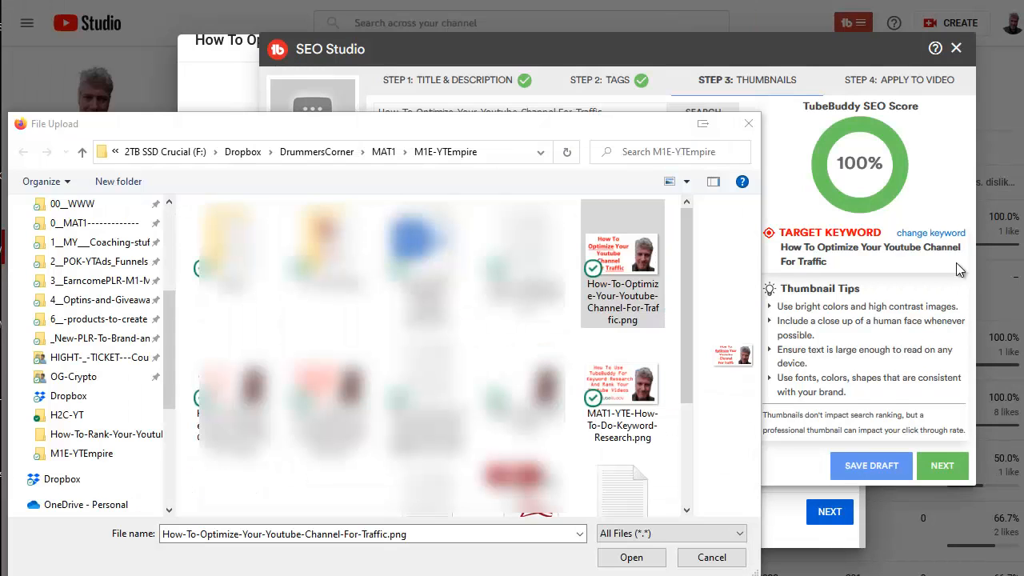
left_click(632, 558)
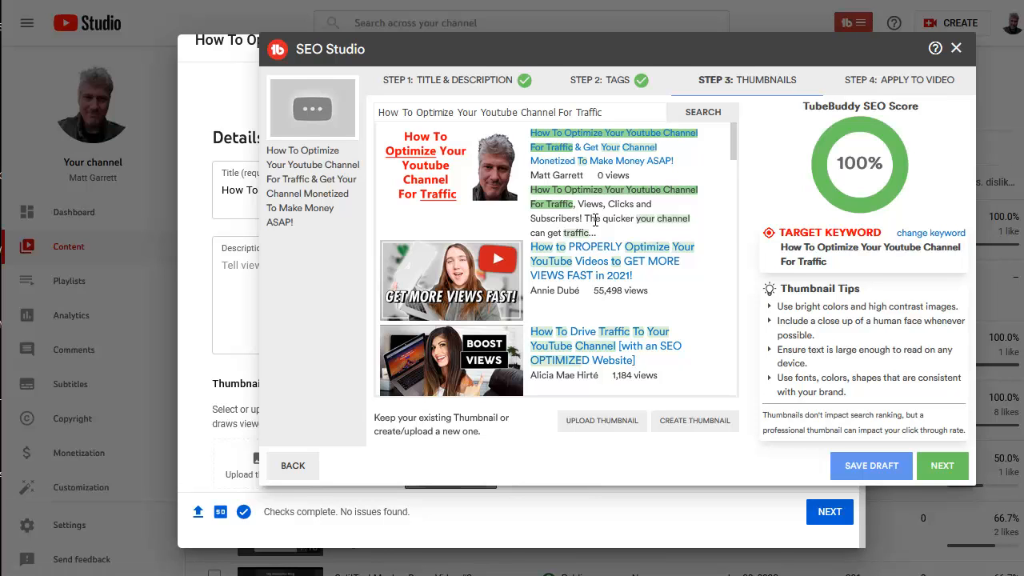
scroll(594, 220, "down", 5)
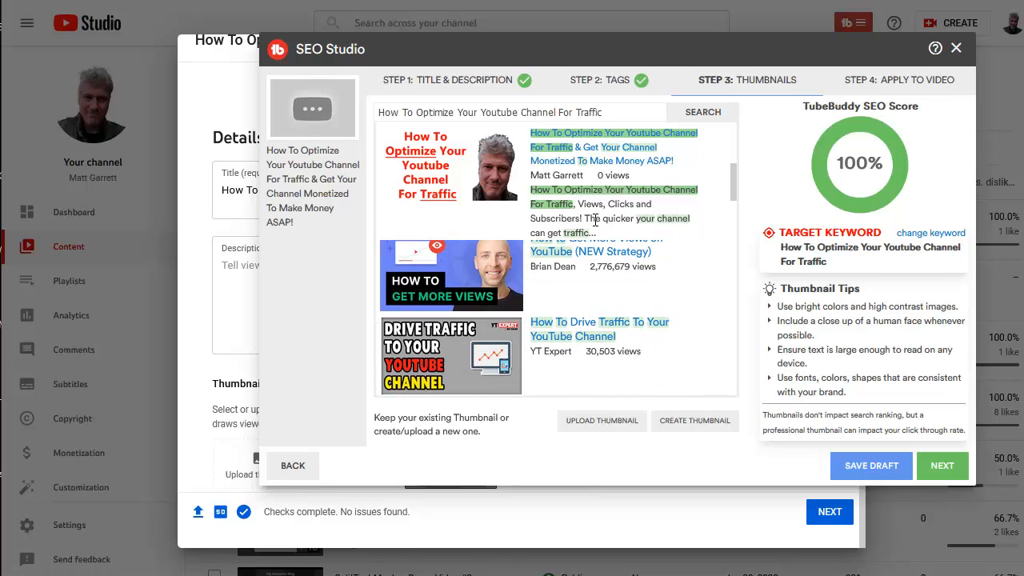
scroll(594, 220, "down", 5)
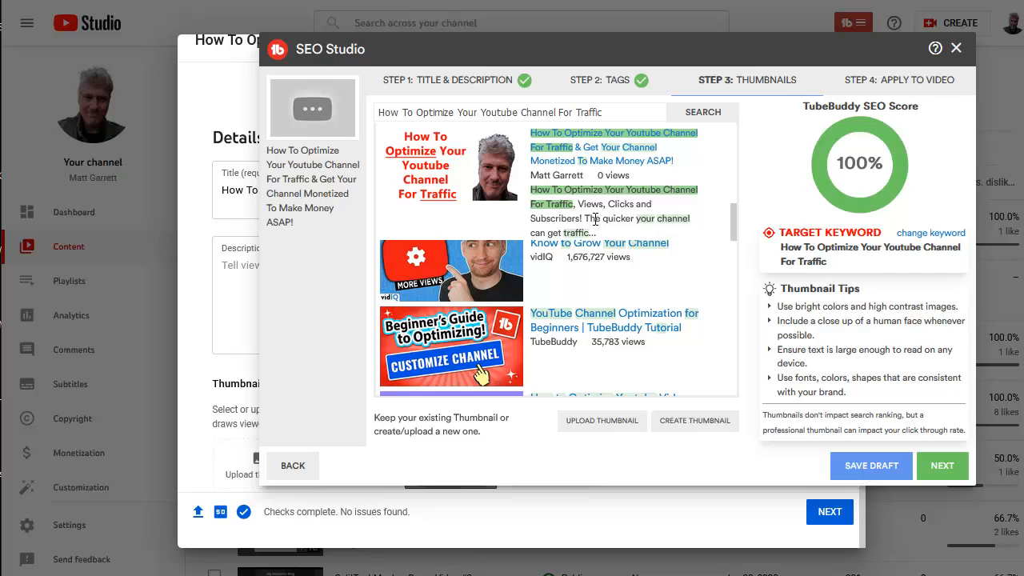
scroll(594, 220, "up", 10)
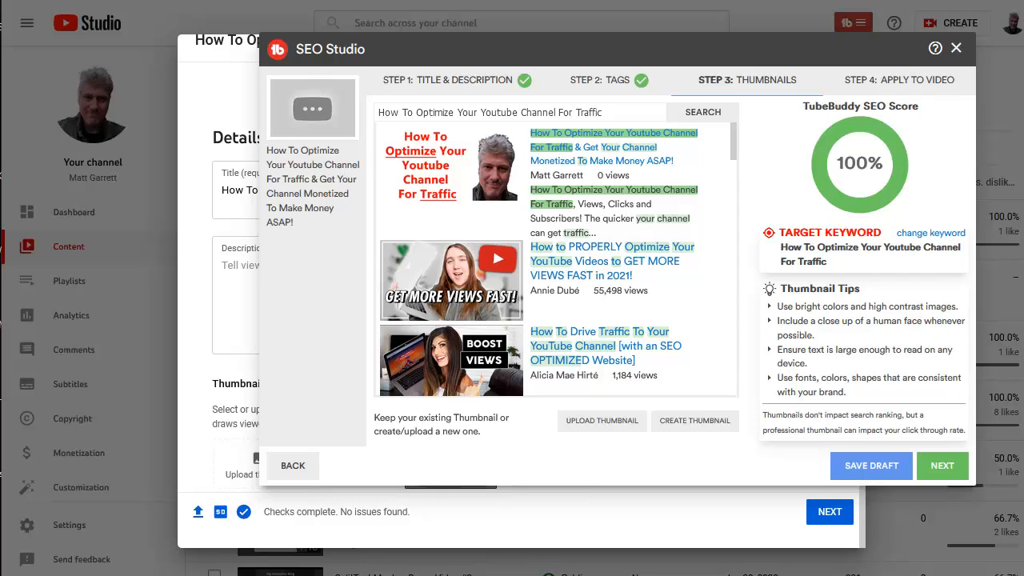
Apply the optimized title, description, tags and thumbnail to the video and check the filled-in title and description.
left_click(942, 464)
left_click(833, 318)
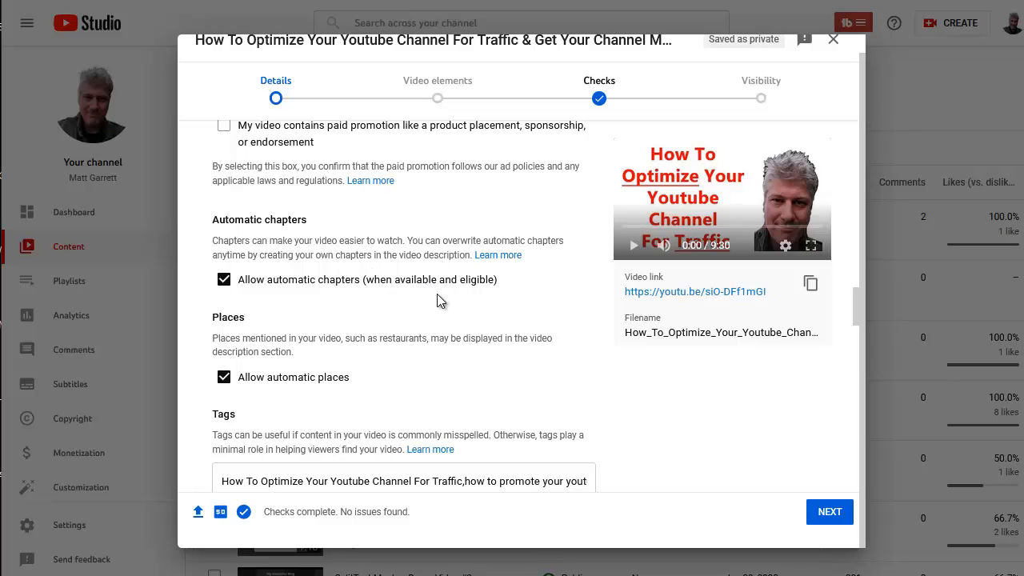
scroll(437, 293, "up", 15)
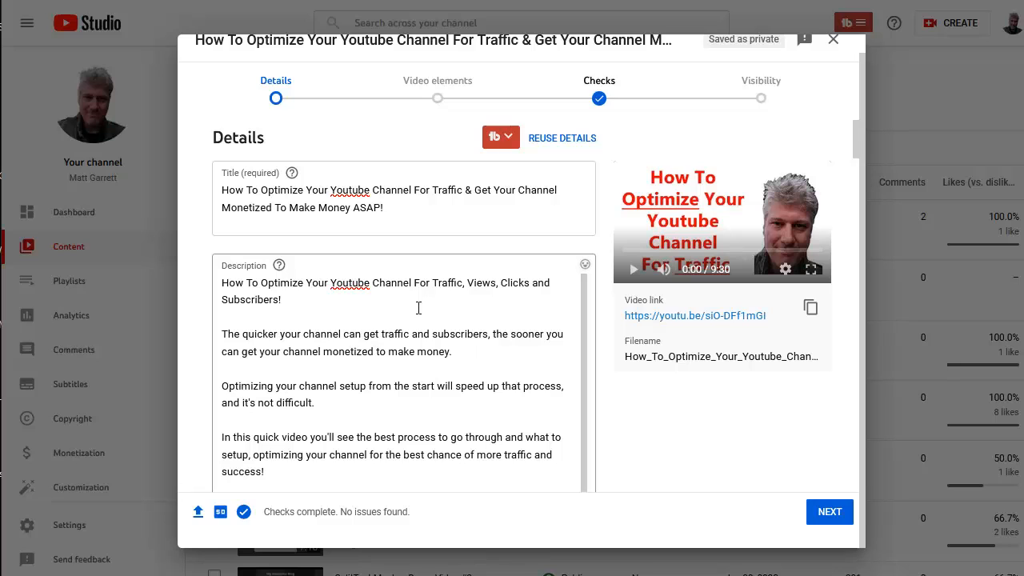
scroll(418, 308, "down", 2)
scroll(418, 308, "down", 5)
scroll(633, 379, "down", 3)
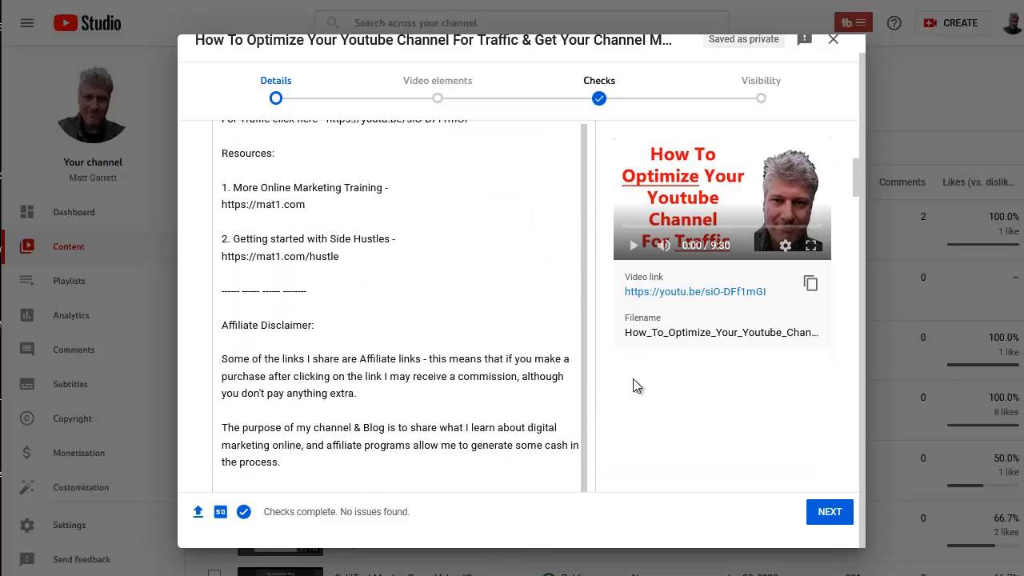
Add the video to the "Youtube video marketing" playlist.
scroll(633, 379, "down", 4)
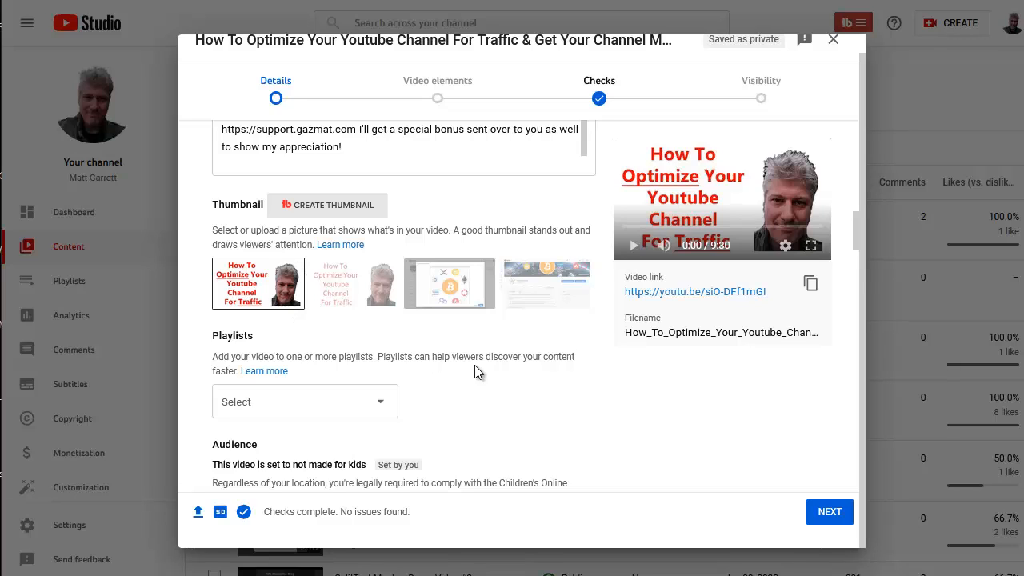
left_click(380, 404)
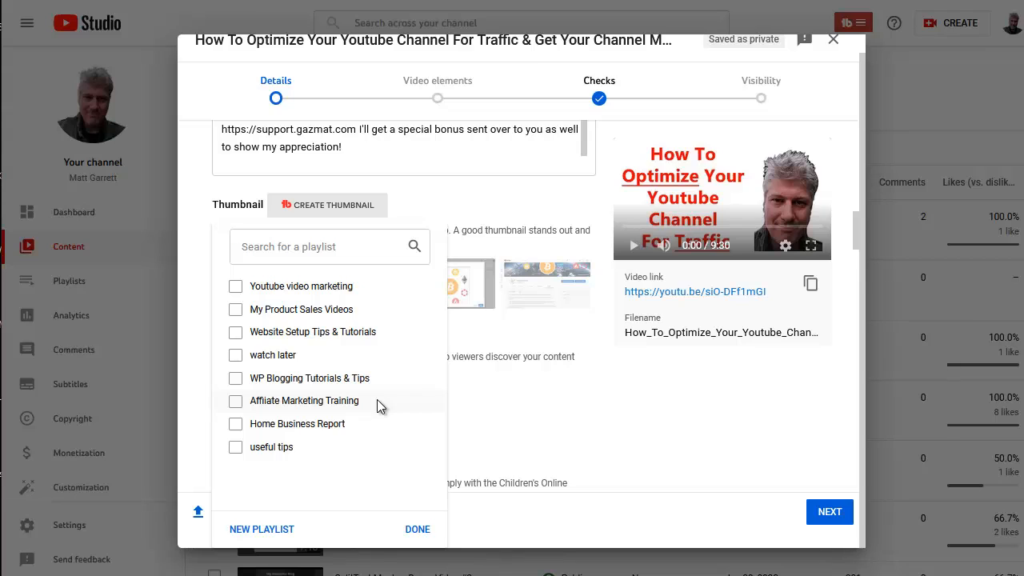
left_click(235, 287)
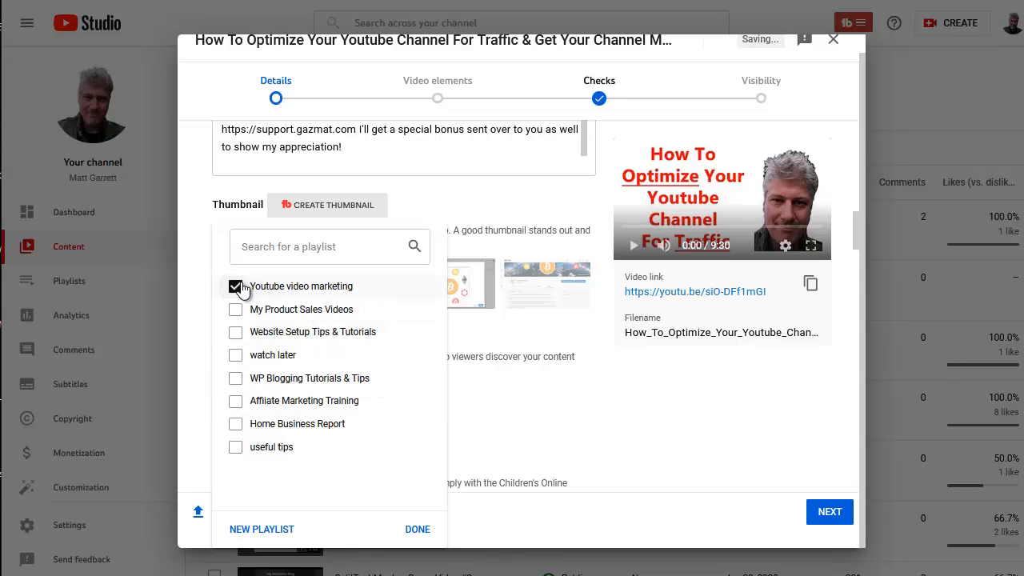
left_click(418, 531)
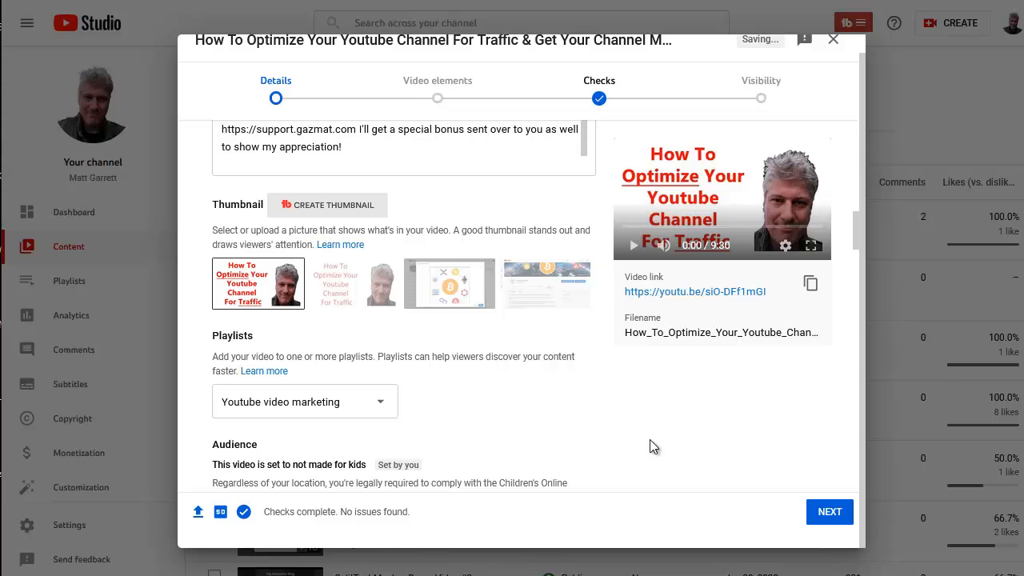
Check the audience setting and declare that the video contains paid promotion like a product placement, sponsorship, or endorsement.
scroll(591, 393, "down", 2)
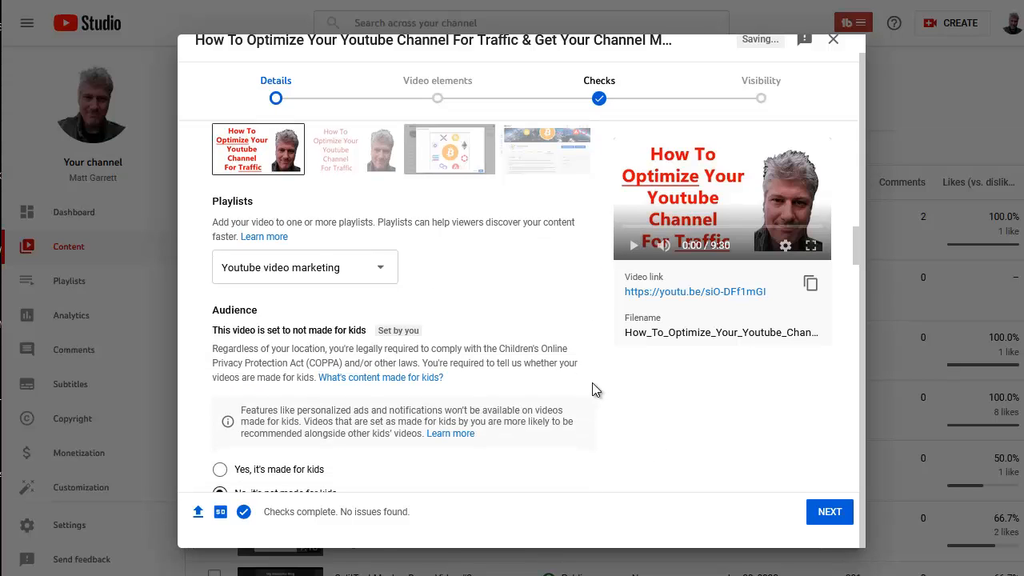
scroll(592, 390, "down", 2)
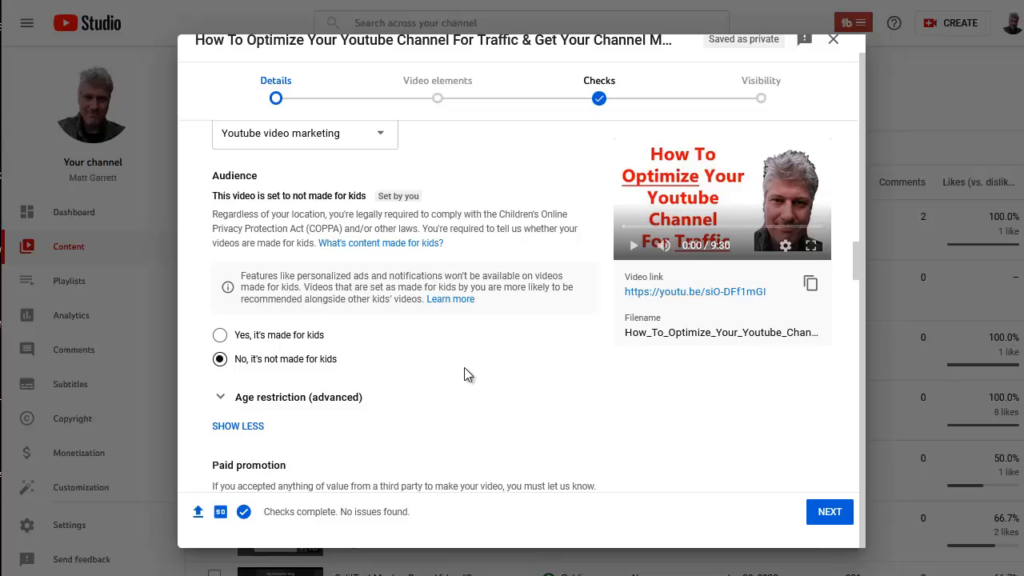
scroll(464, 375, "down", 5)
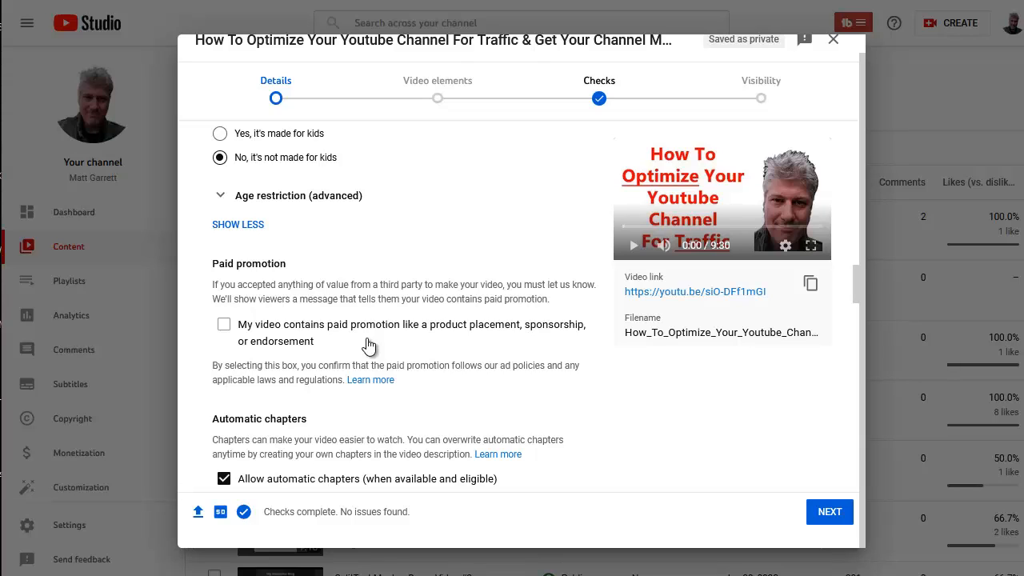
left_click(225, 327)
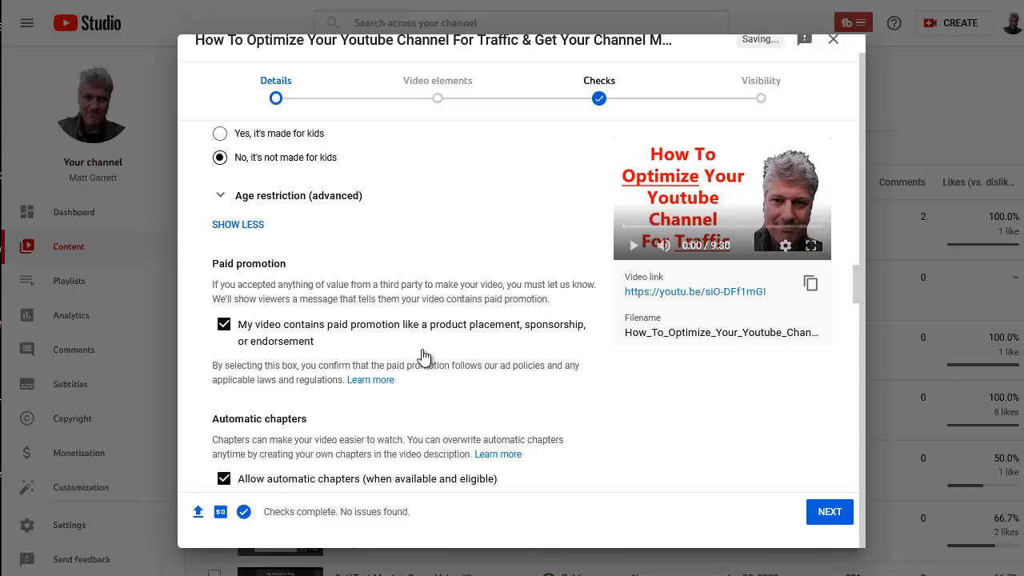
Review the remaining video details: tags, language, recording date and location, license, Shorts sampling, category, and comments and ratings.
scroll(424, 356, "down", 6)
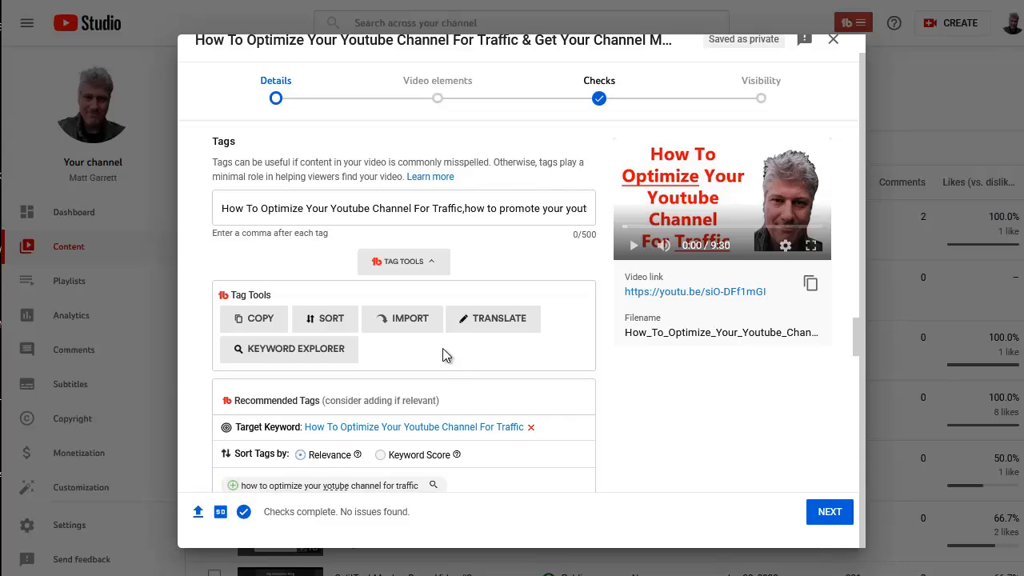
scroll(443, 352, "down", 5)
scroll(445, 349, "down", 3)
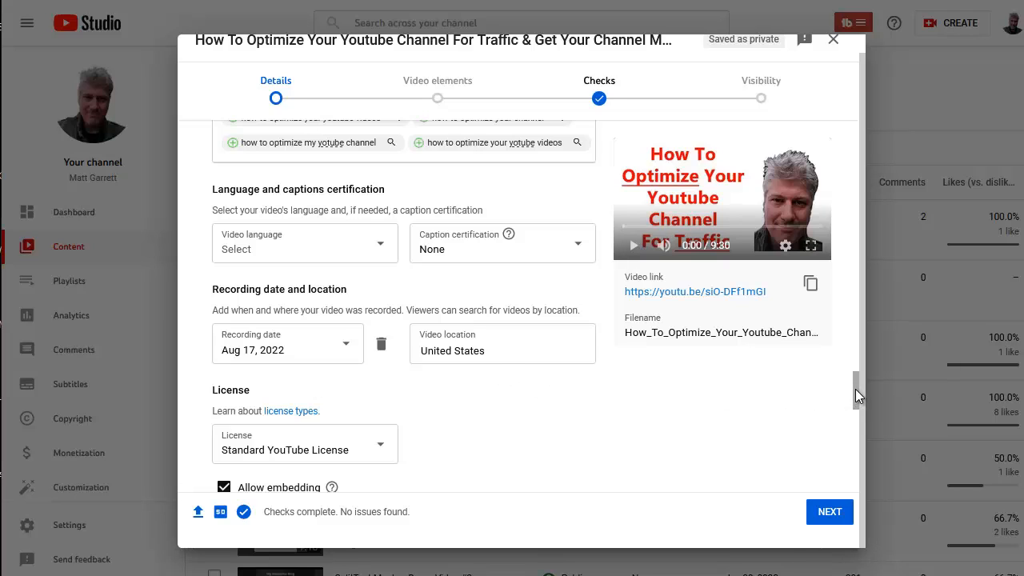
left_click_drag(855, 390, 856, 391)
scroll(744, 427, "down", 3)
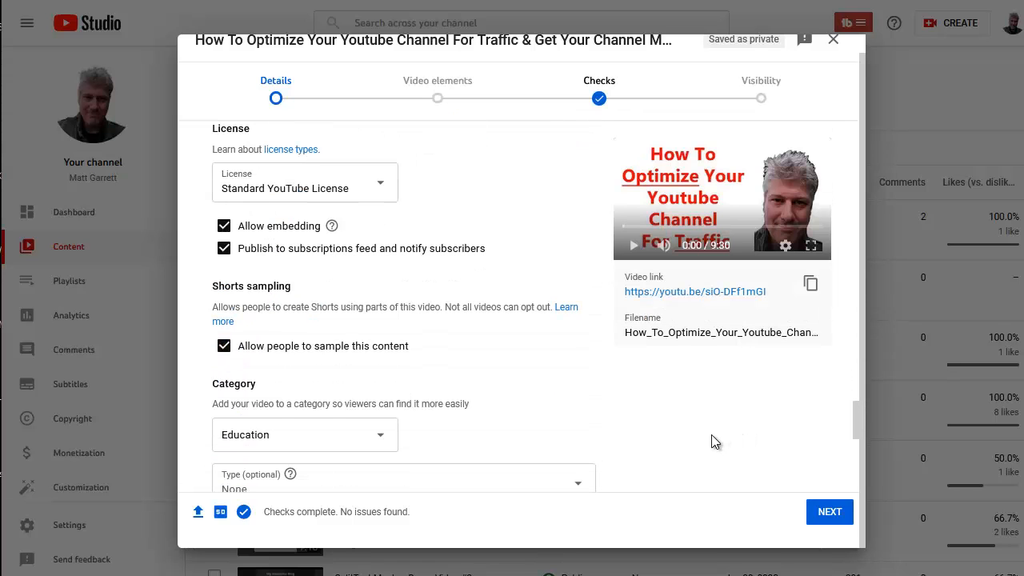
scroll(712, 434, "down", 2)
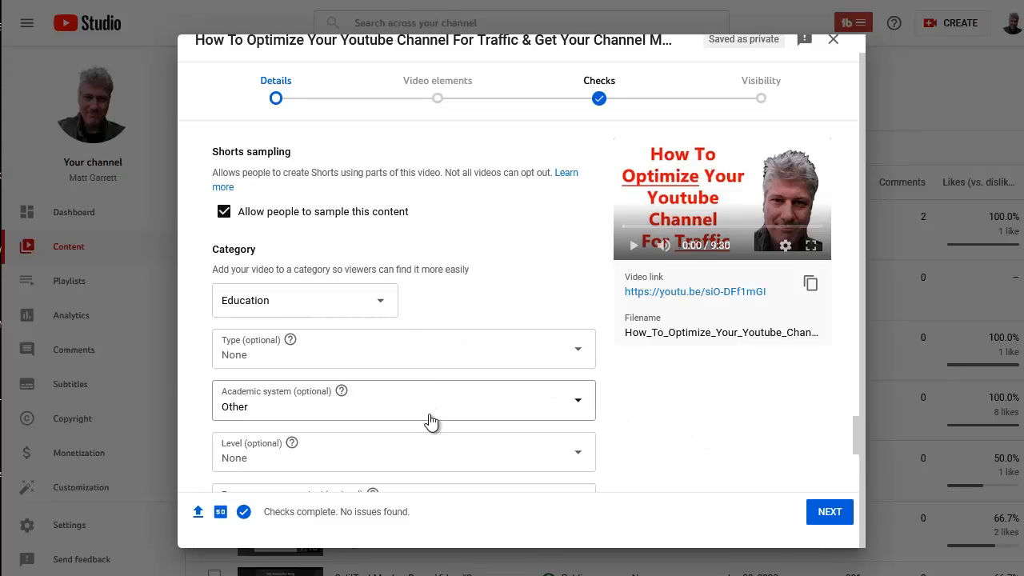
scroll(693, 437, "down", 5)
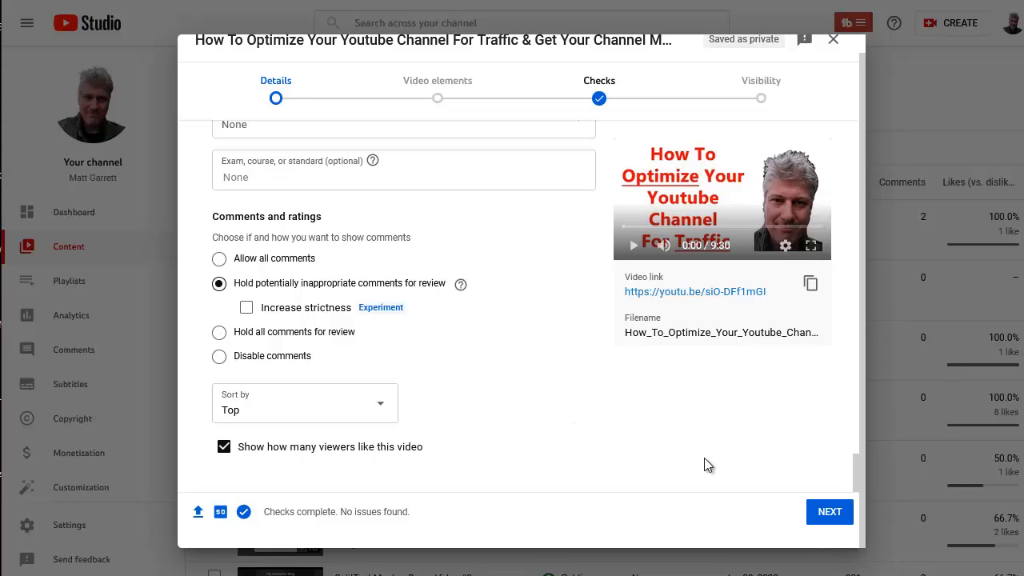
Proceed to the video elements and add an end screen using the "1 video, 1 subscribe" template.
left_click(831, 519)
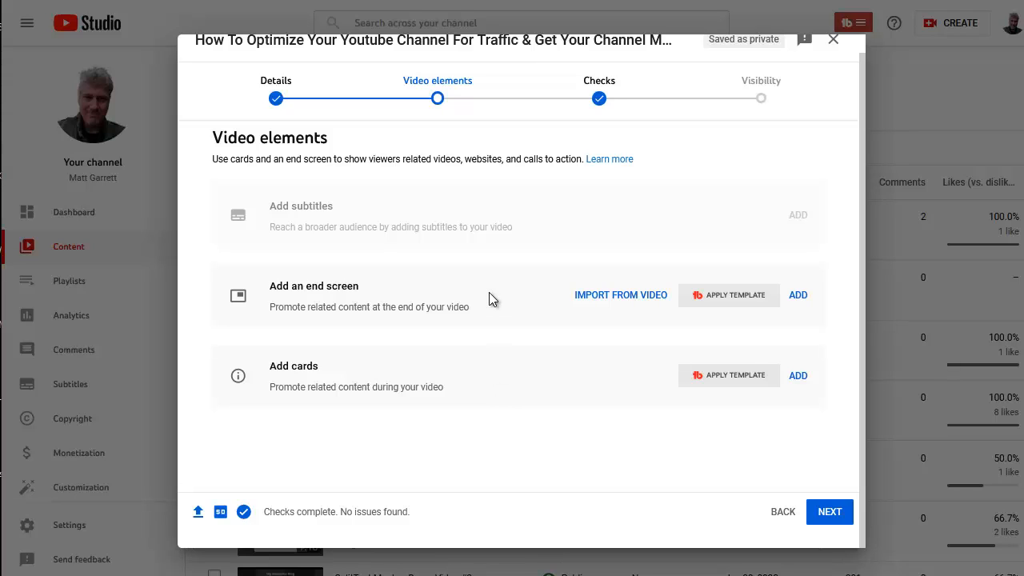
left_click(800, 297)
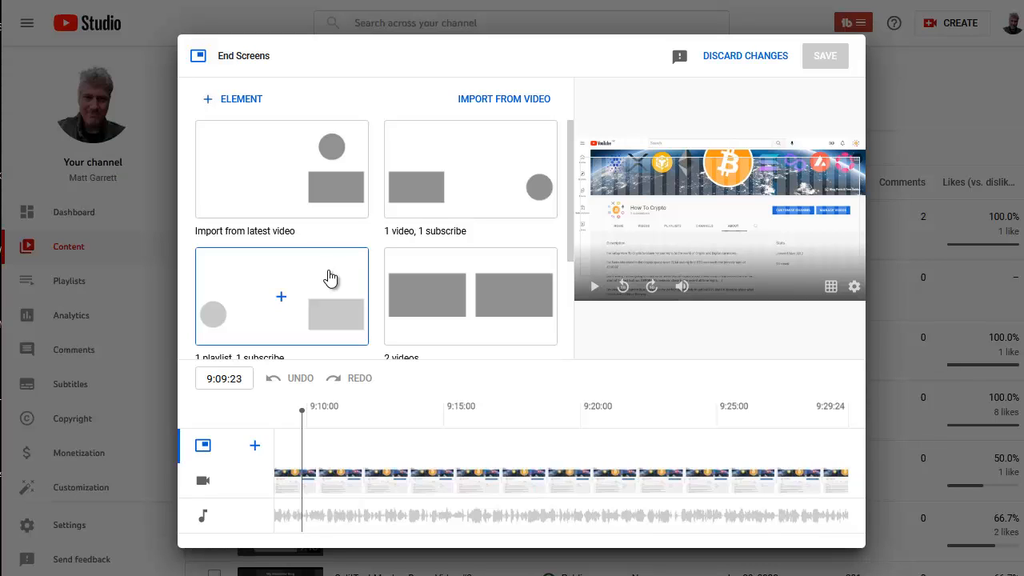
left_click(468, 154)
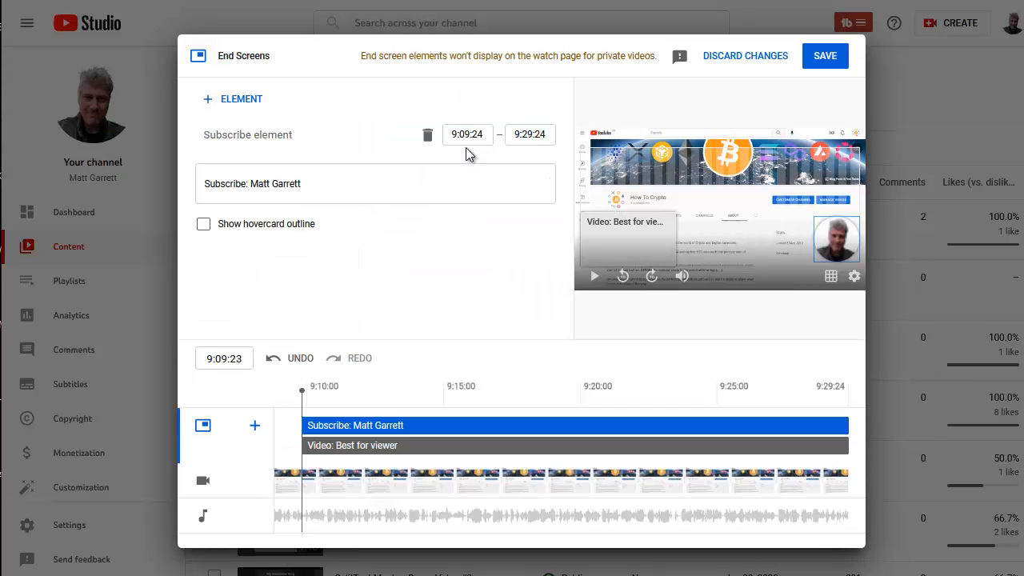
Move the subscribe element slightly inward from the edge of the end screen, toward the video element.
left_click(591, 245)
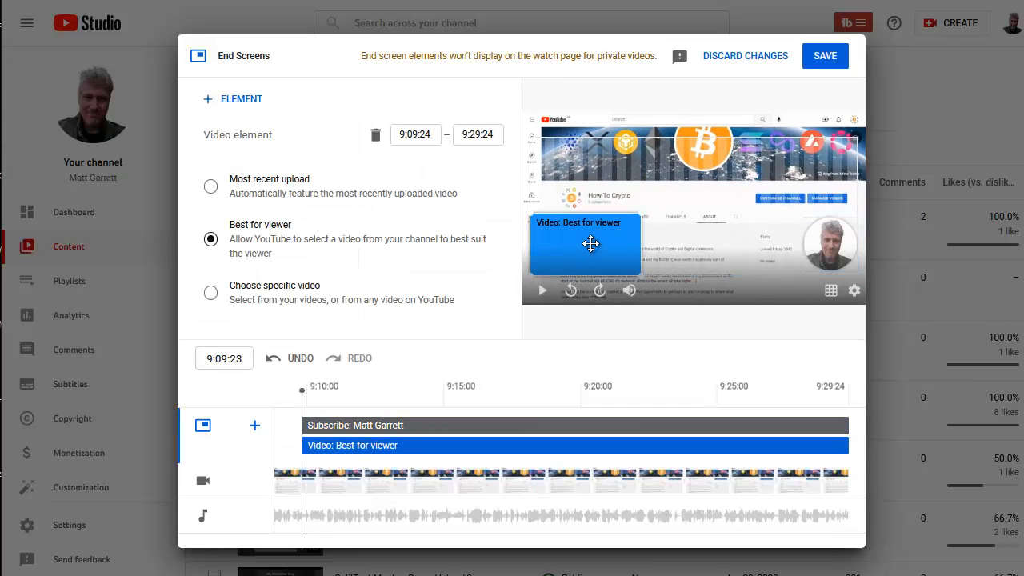
left_click_drag(591, 243, 593, 246)
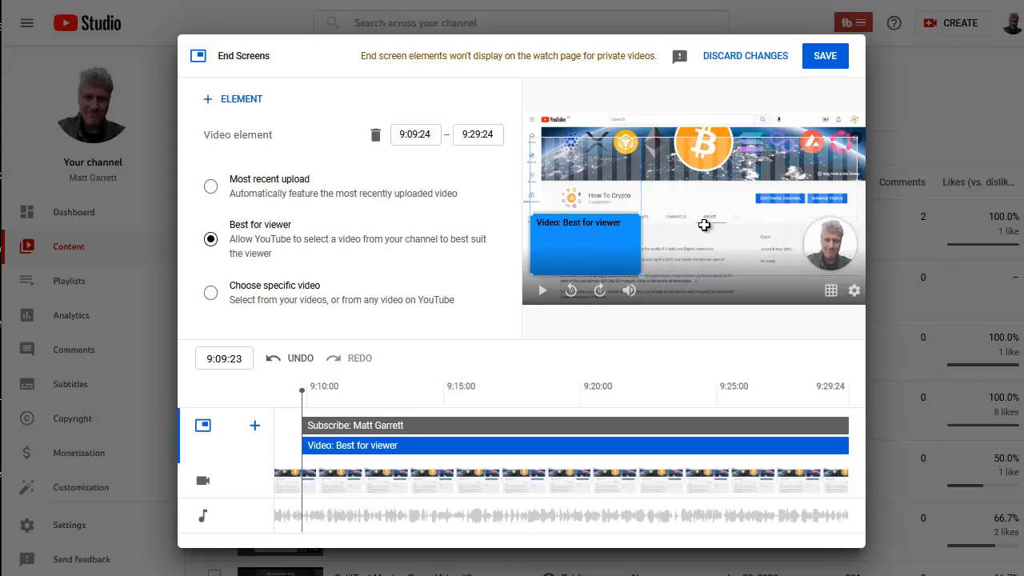
left_click_drag(837, 244, 812, 246)
Feature the specific video "How To Use Tubebuddy For Keyword Research To Rank Your Youtube Videos", nudge its element inward and save the end screen.
left_click(604, 239)
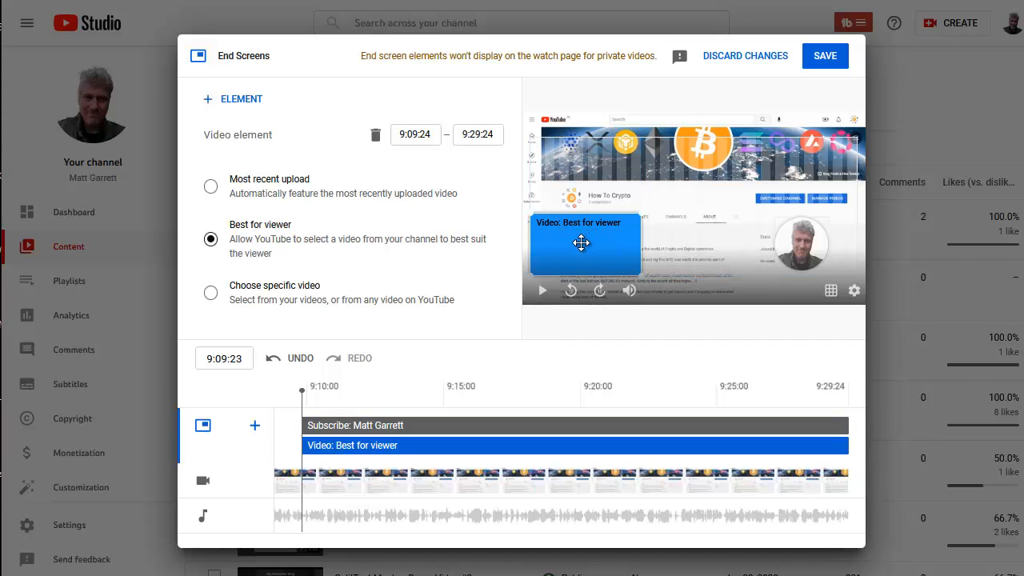
left_click(212, 295)
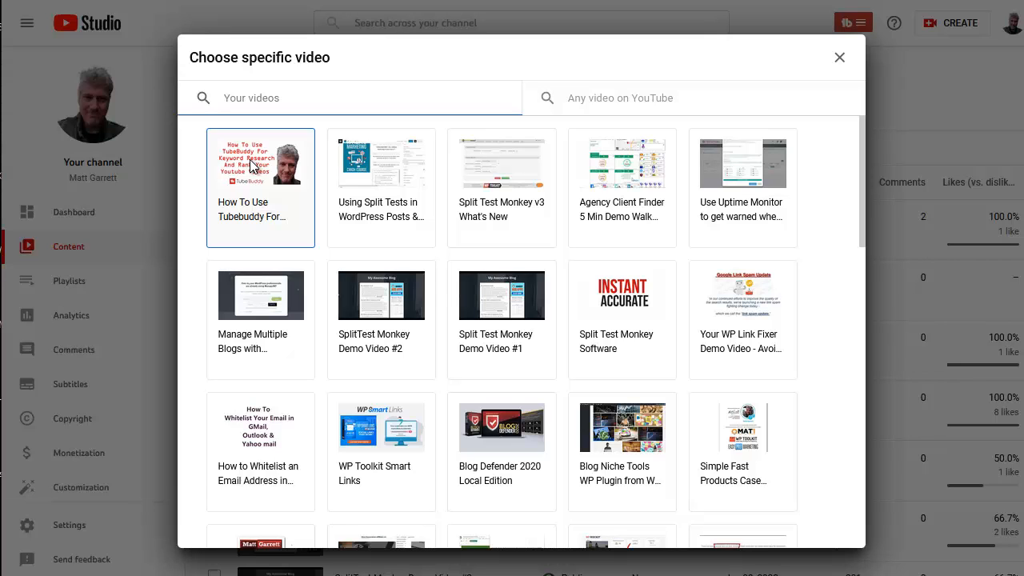
left_click(252, 165)
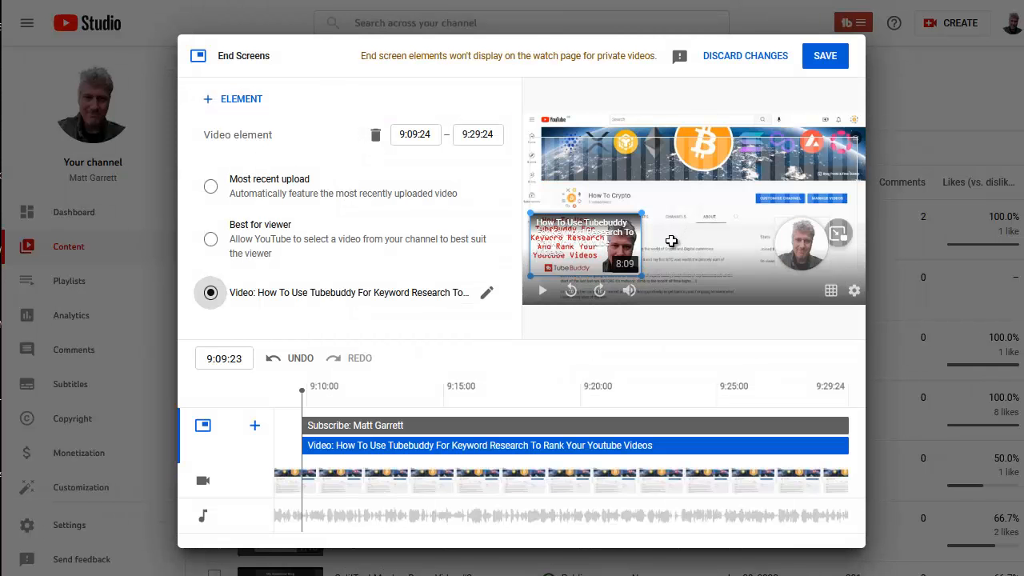
left_click_drag(601, 244, 611, 239)
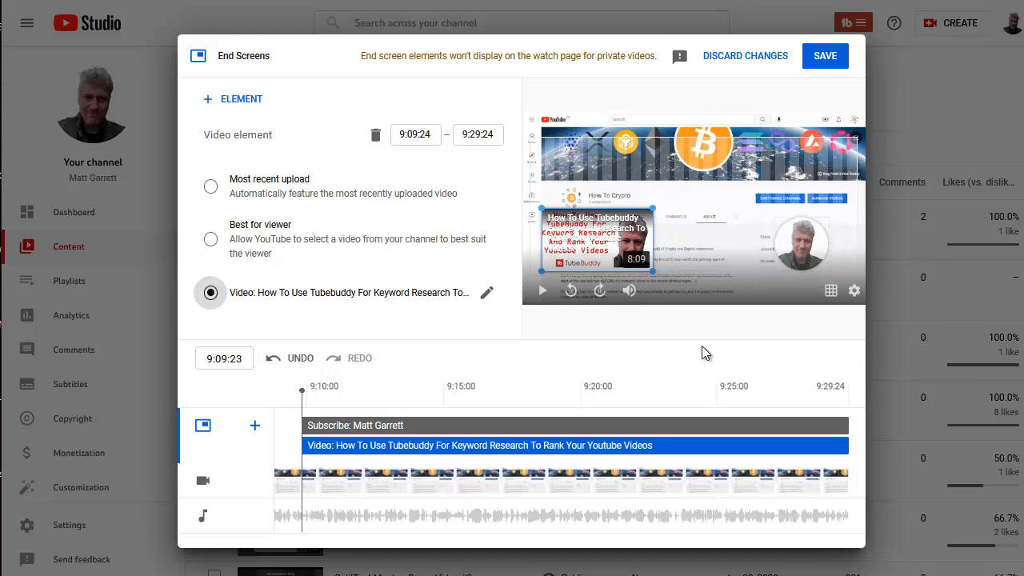
left_click(821, 58)
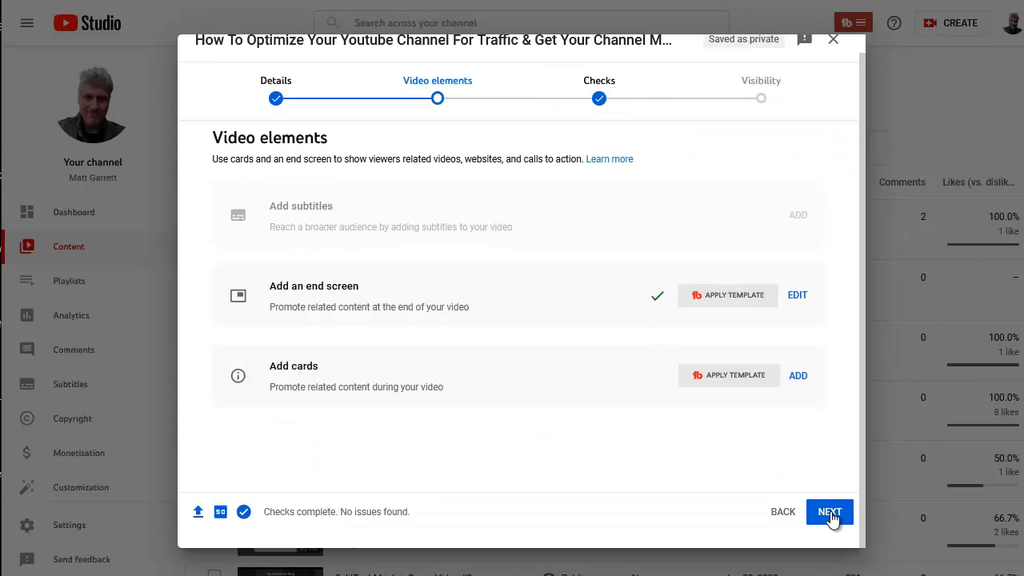
Proceed through the checks to the visibility settings and publish the video as Public.
left_click(831, 513)
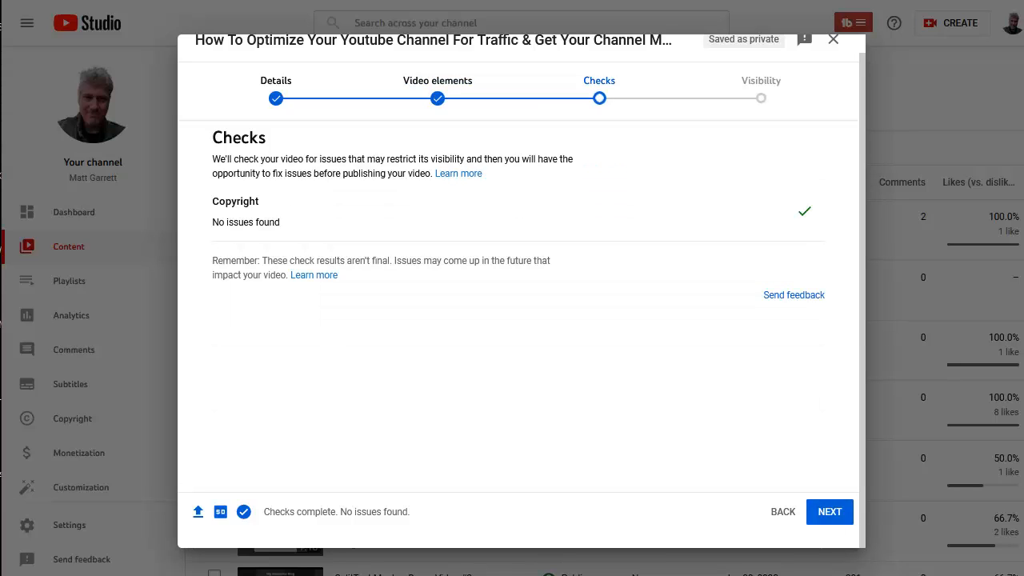
left_click(834, 519)
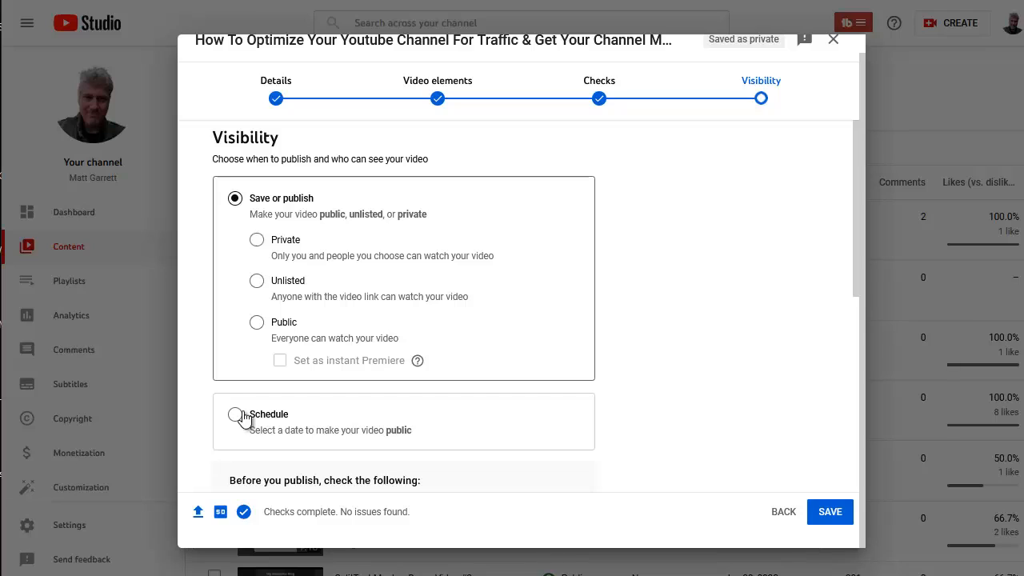
left_click(257, 323)
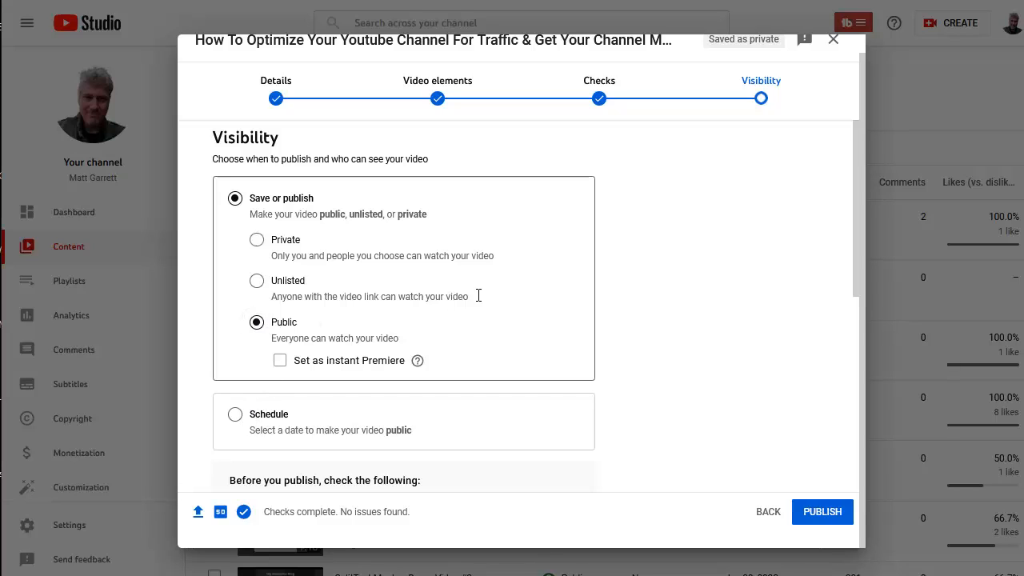
scroll(705, 311, "down", 3)
scroll(705, 316, "down", 5)
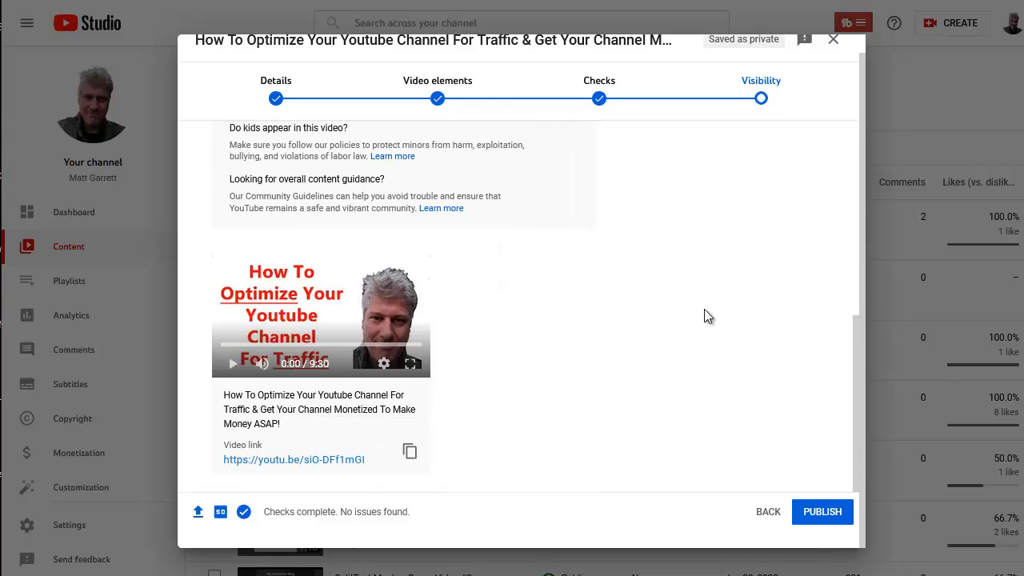
left_click(823, 513)
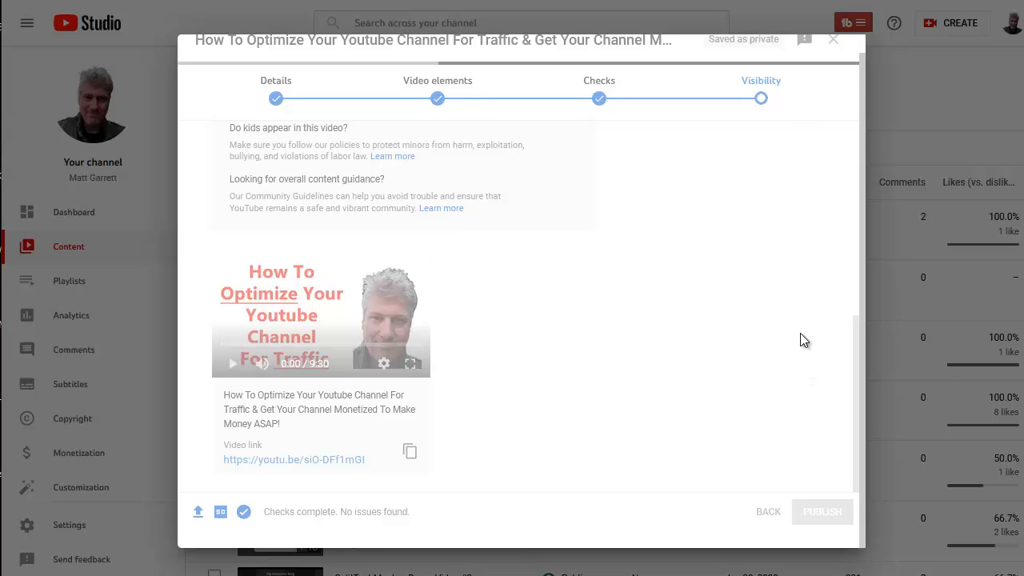